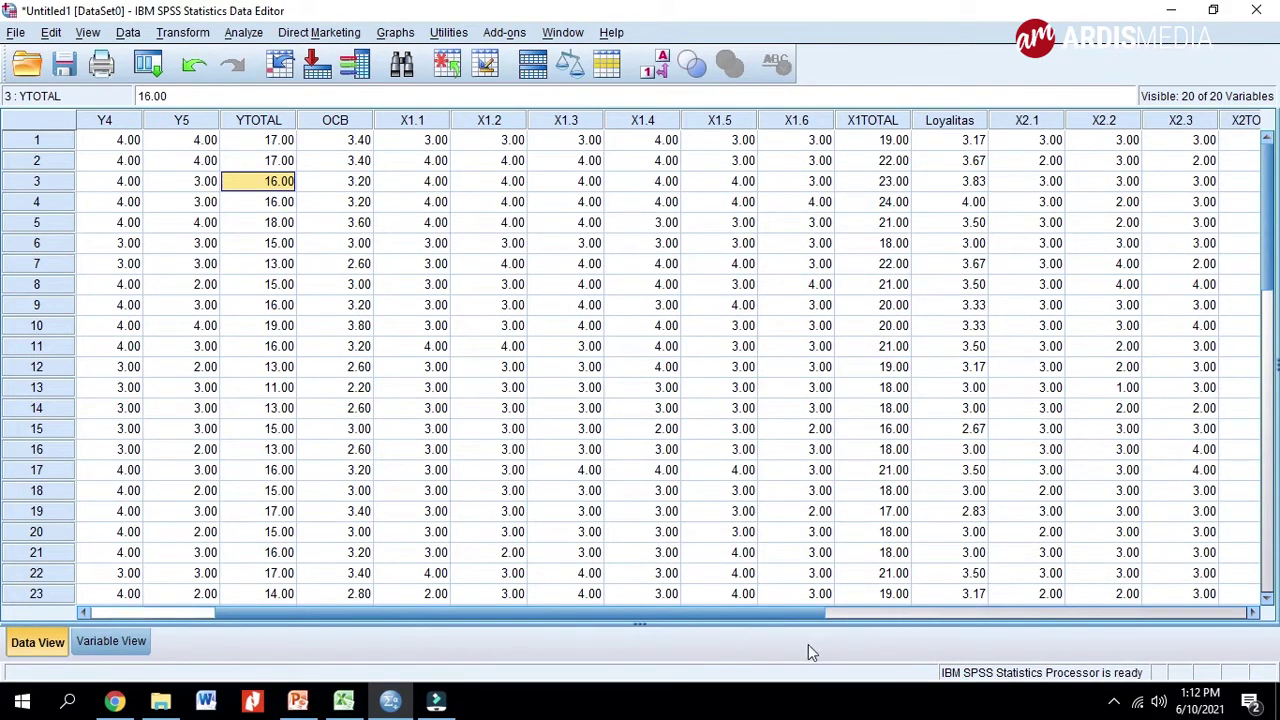
scroll(795, 619, right, 2)
scroll(795, 619, right, 1)
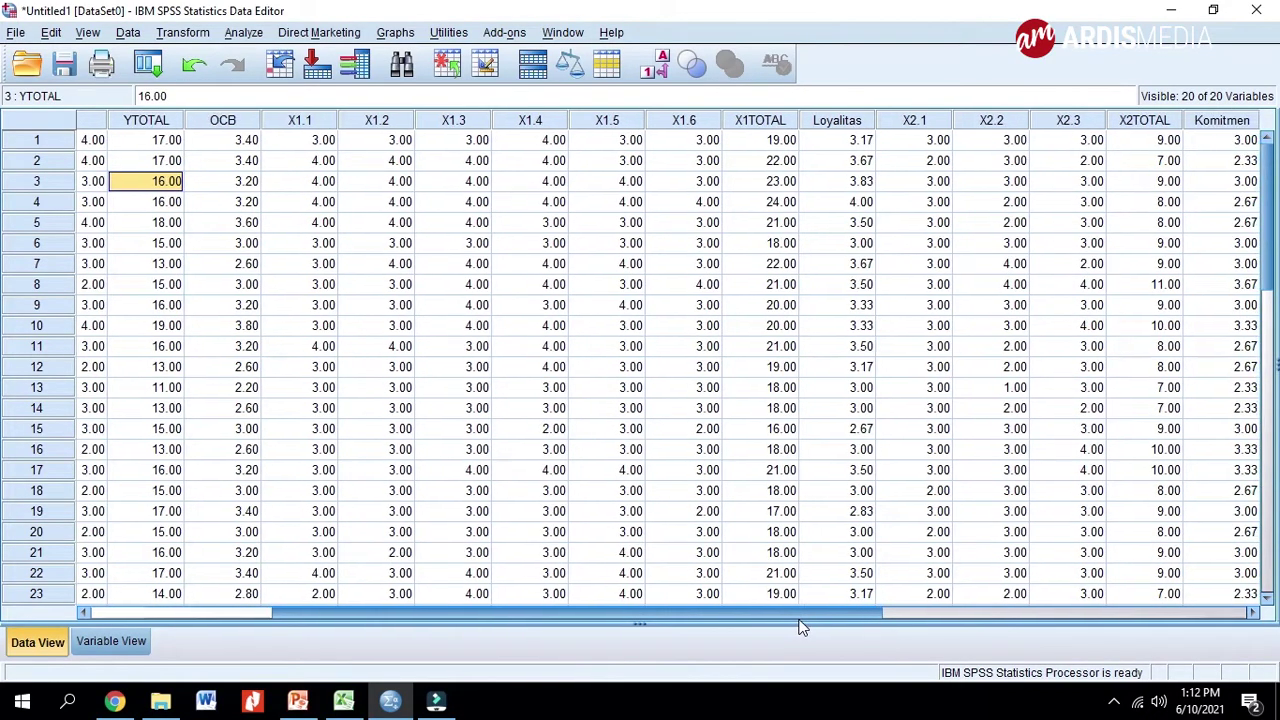
scroll(798, 620, right, 2)
drag(857, 625, 630, 635)
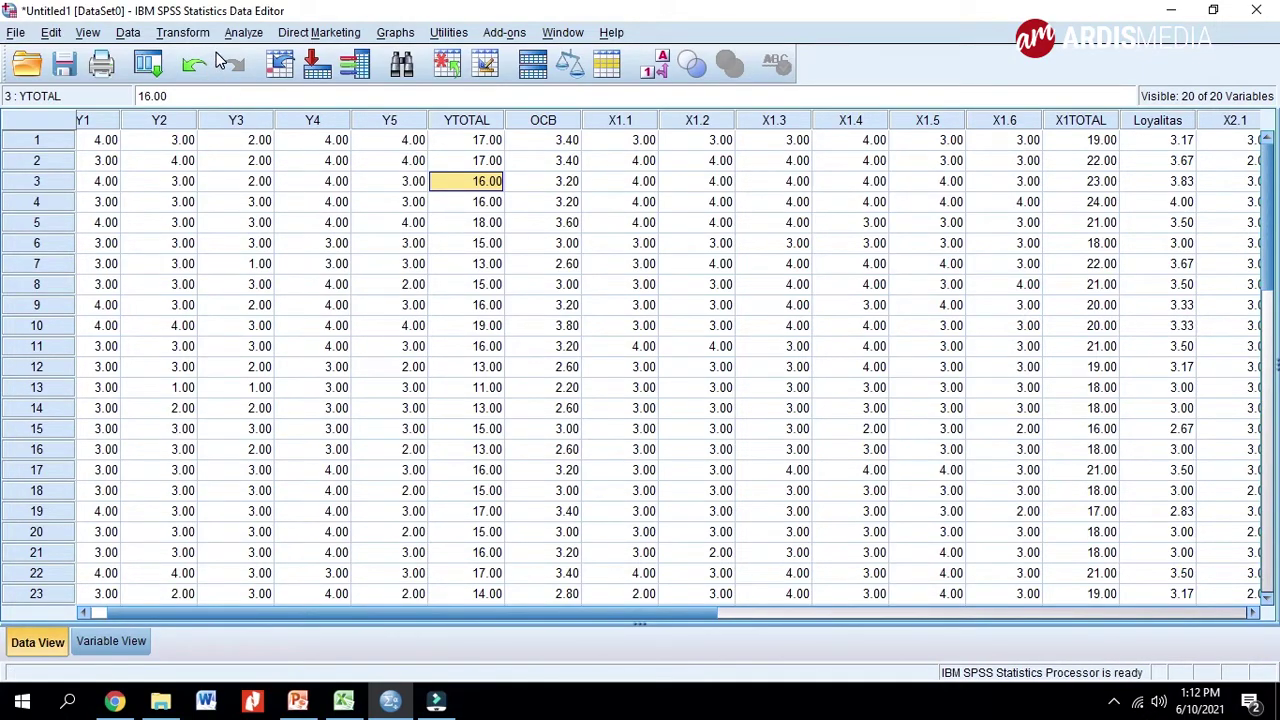
- Start a Means comparison and assign OCB as the dependent variable
click(242, 33)
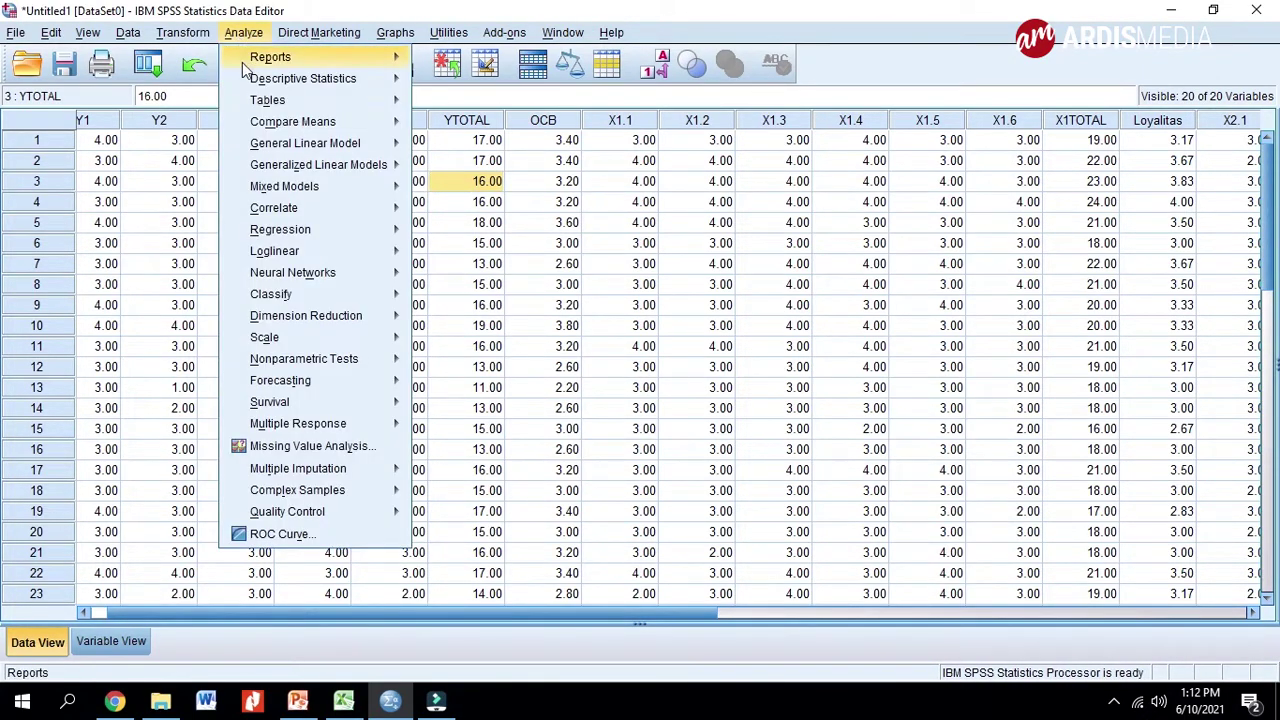
mouse_move(258, 123)
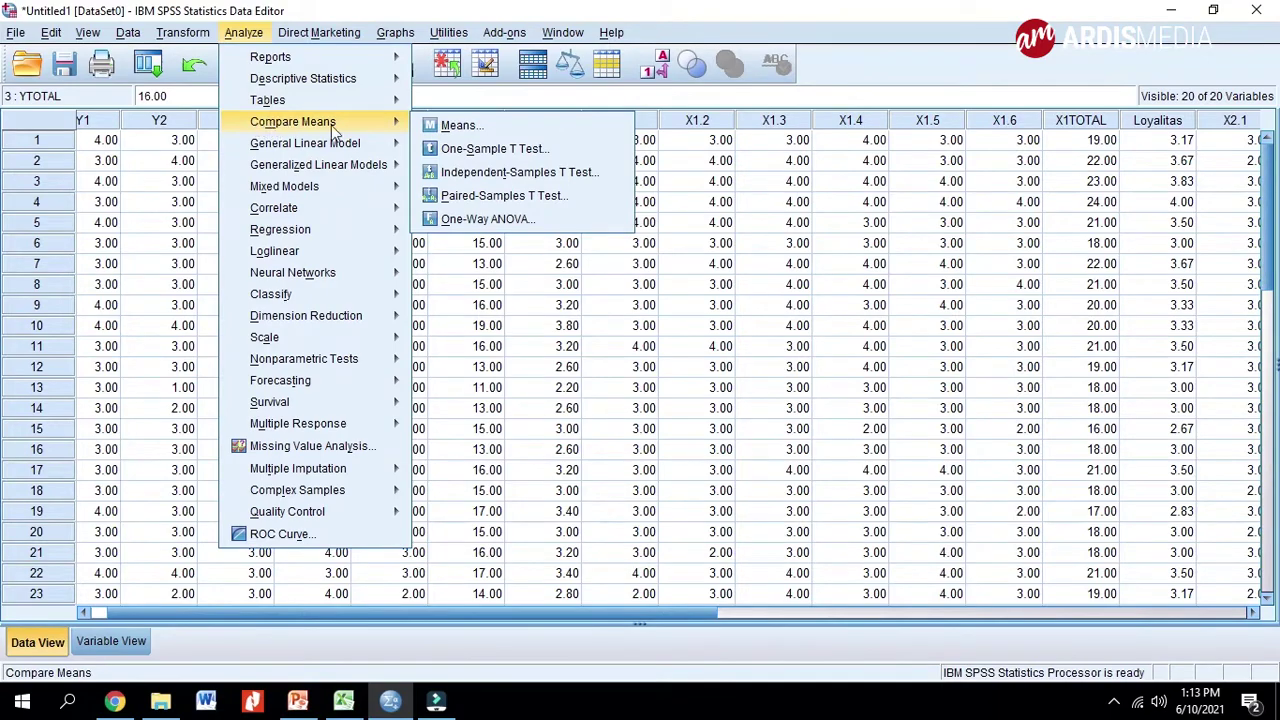
click(476, 124)
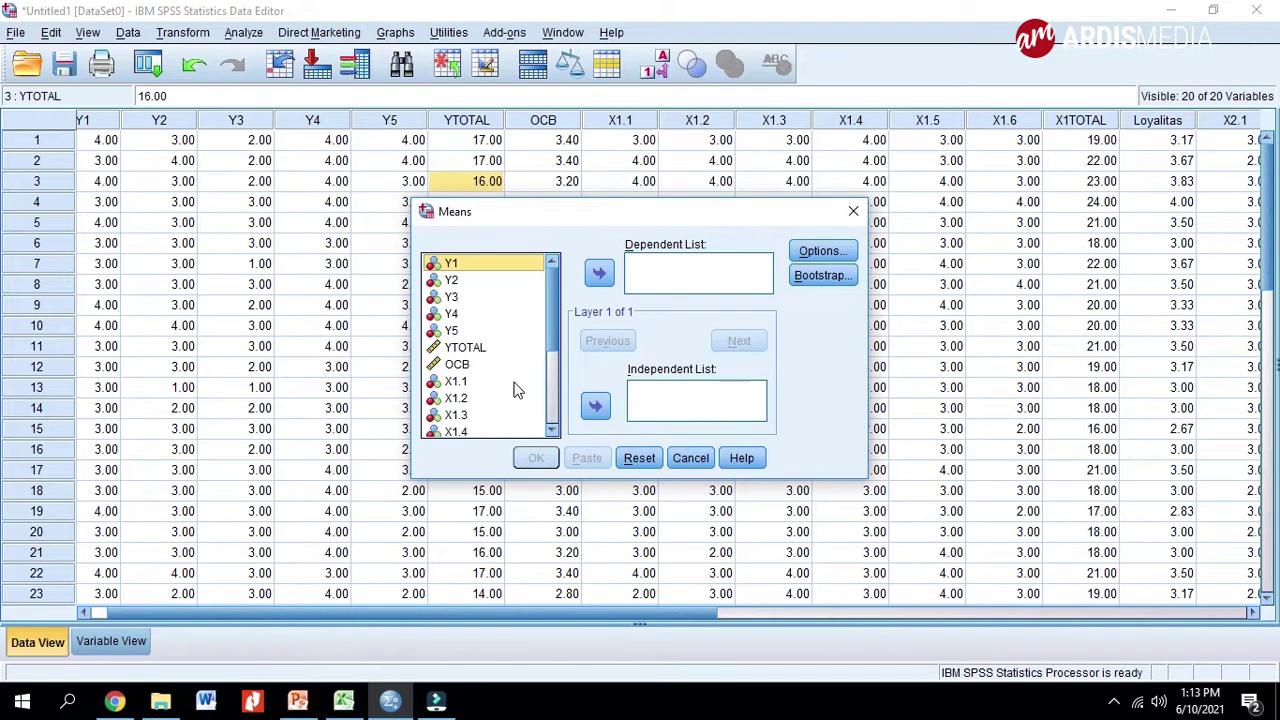
click(485, 367)
scroll(476, 385, down, 3)
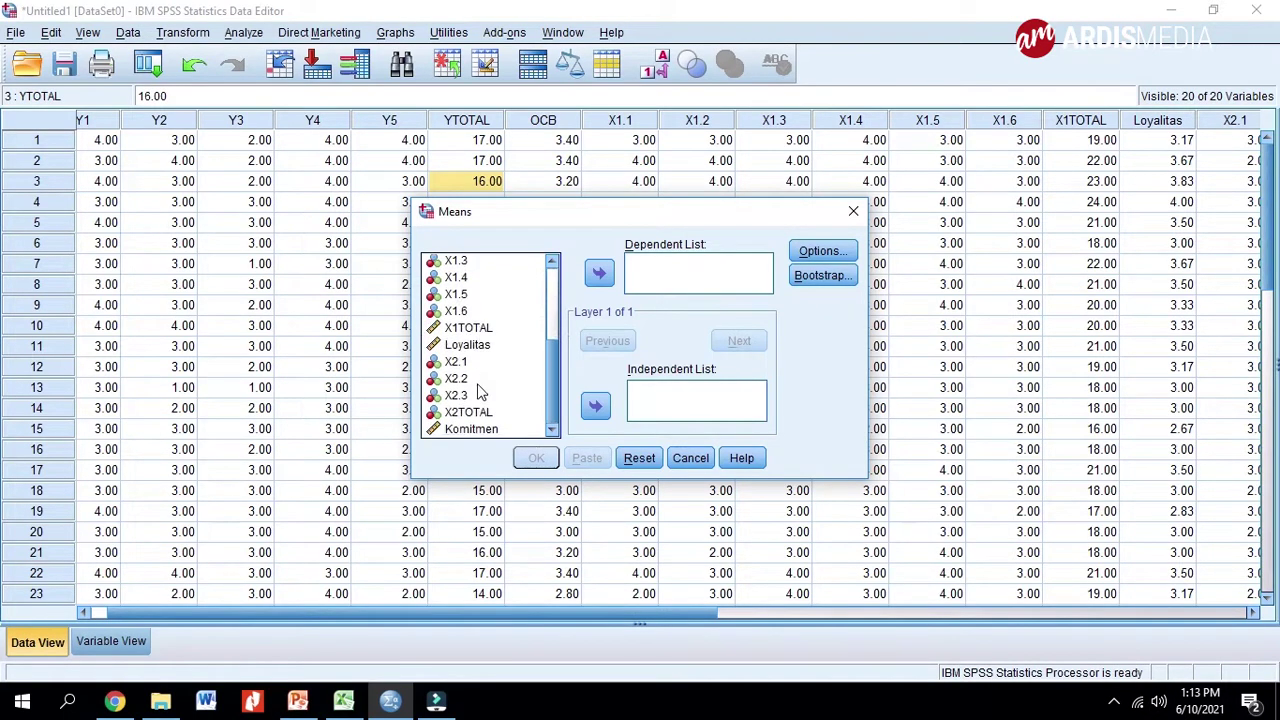
scroll(479, 320, up, 3)
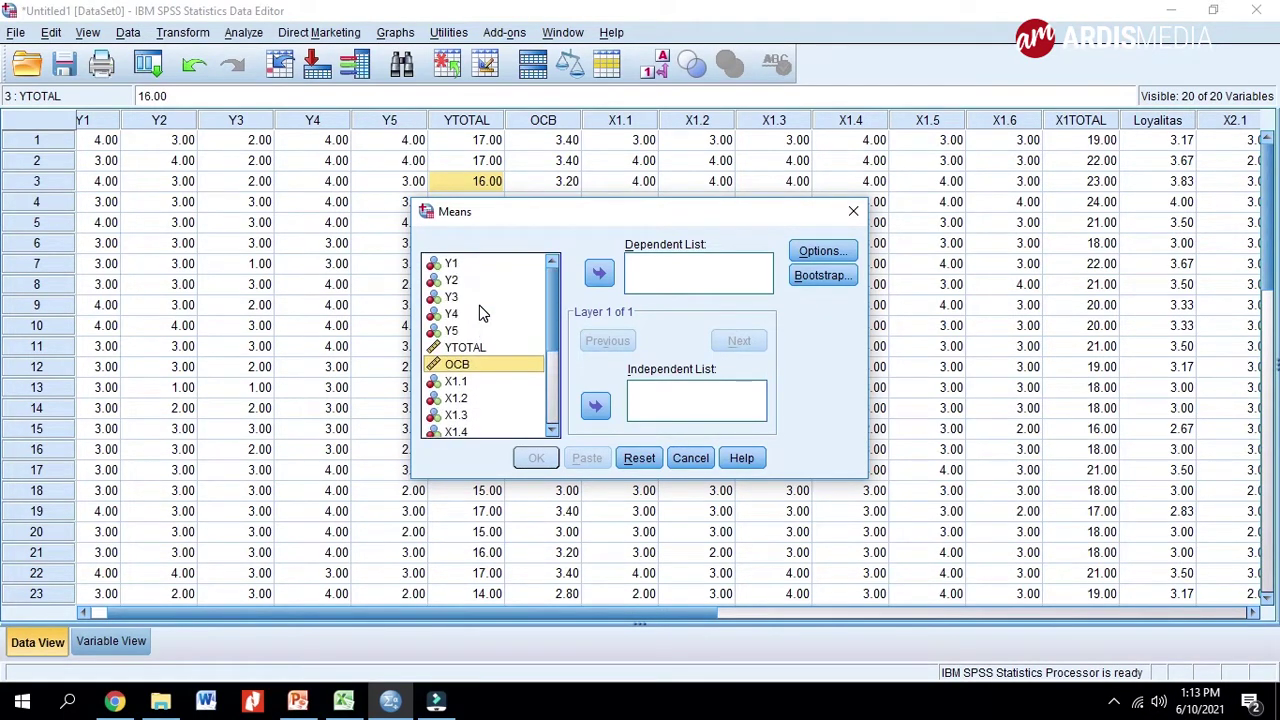
click(603, 276)
- Add Loyalitas and Komitmen as the independent variables of the Means analysis
scroll(459, 355, down, 2)
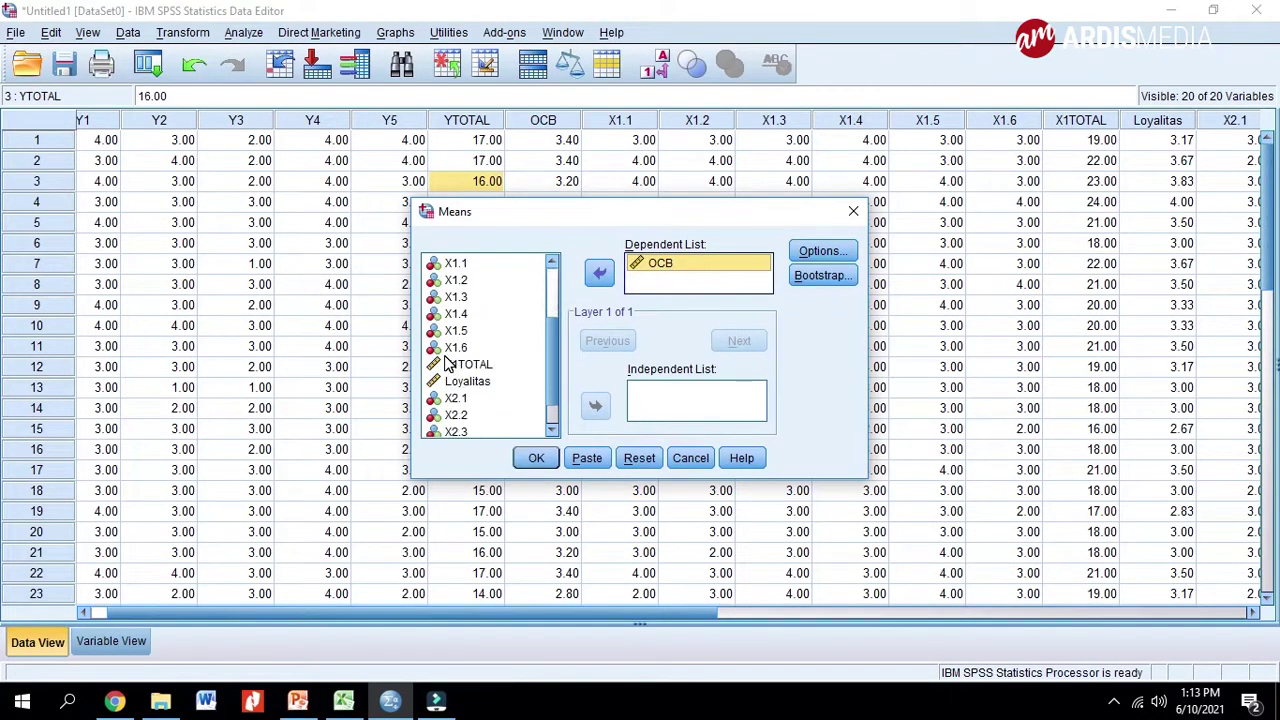
click(478, 385)
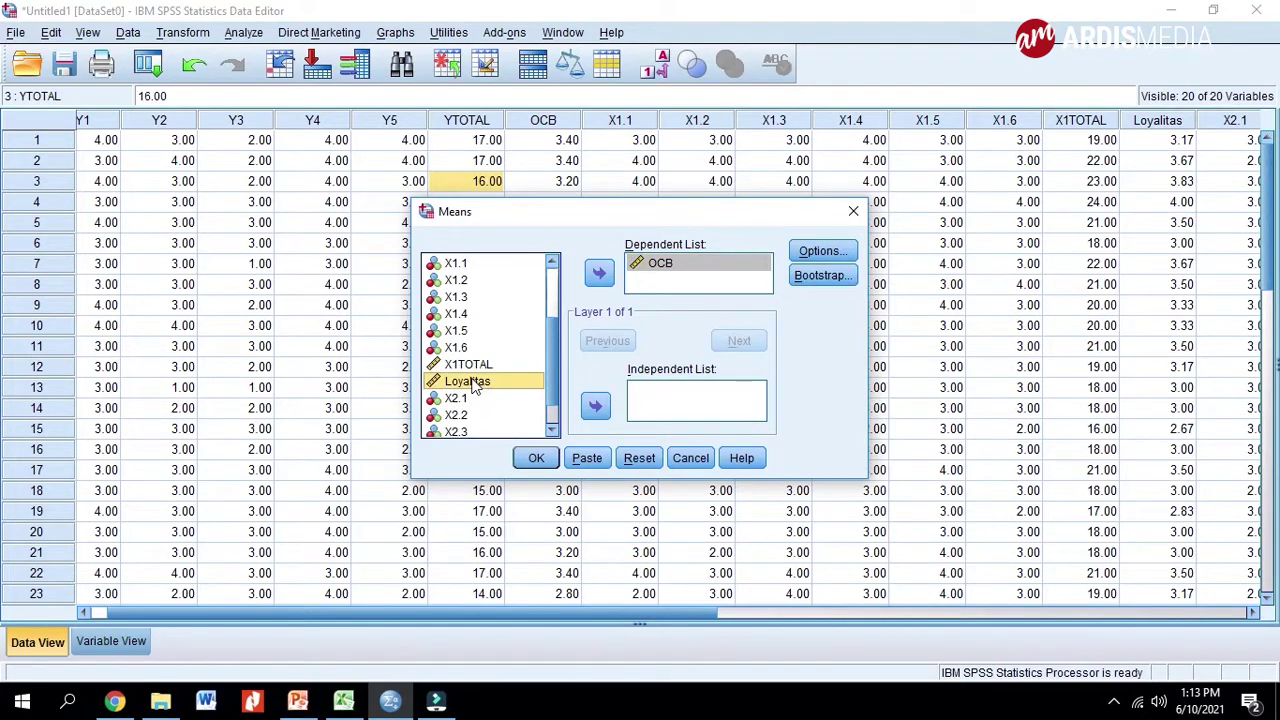
click(598, 405)
scroll(527, 416, down, 1)
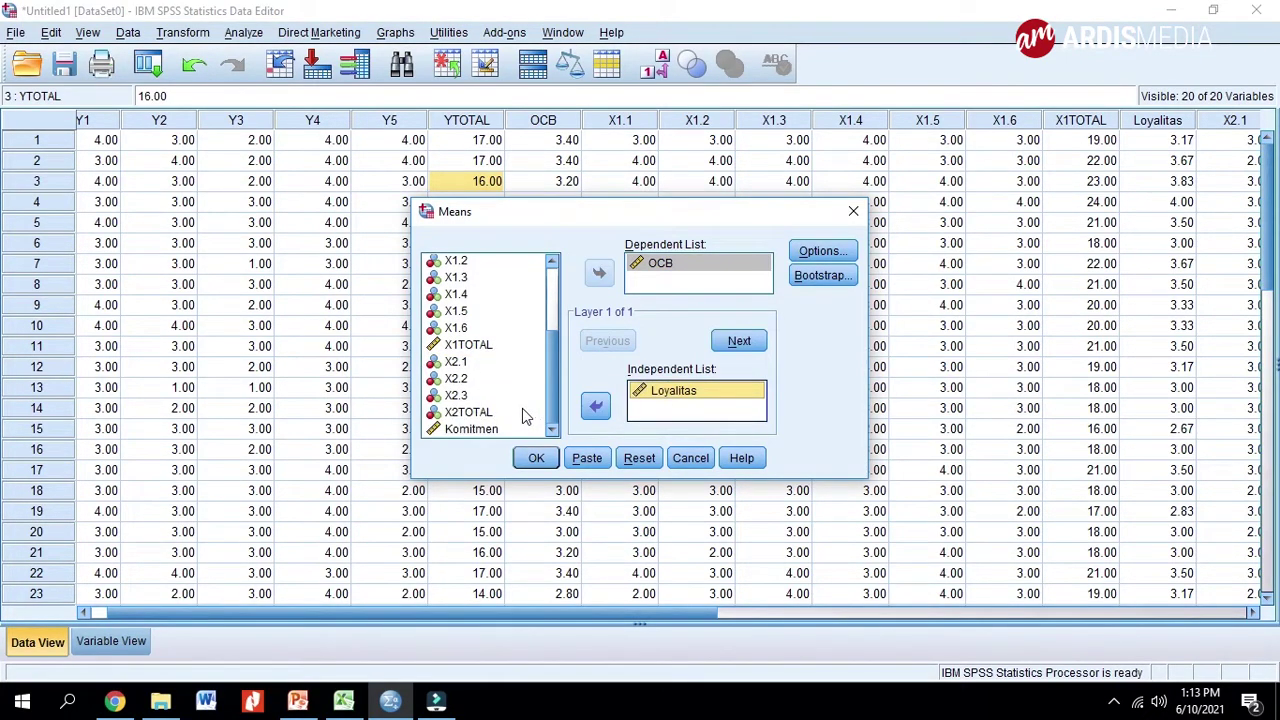
click(455, 430)
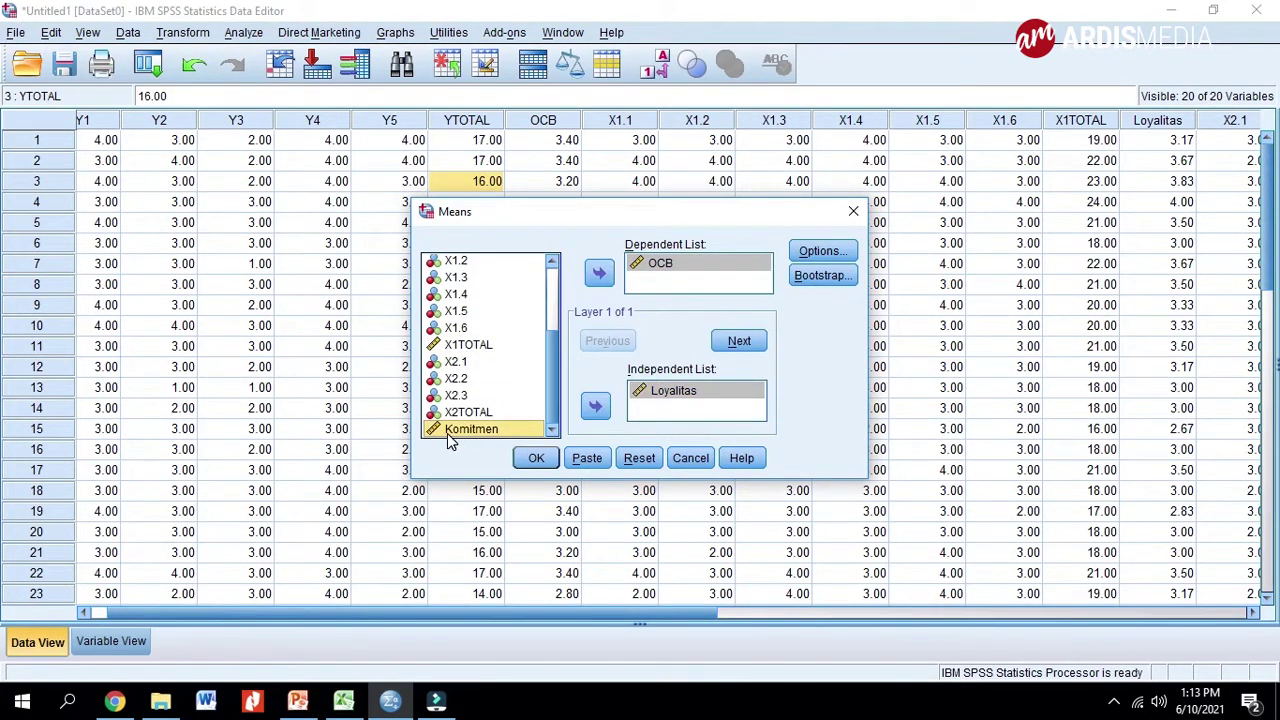
click(597, 408)
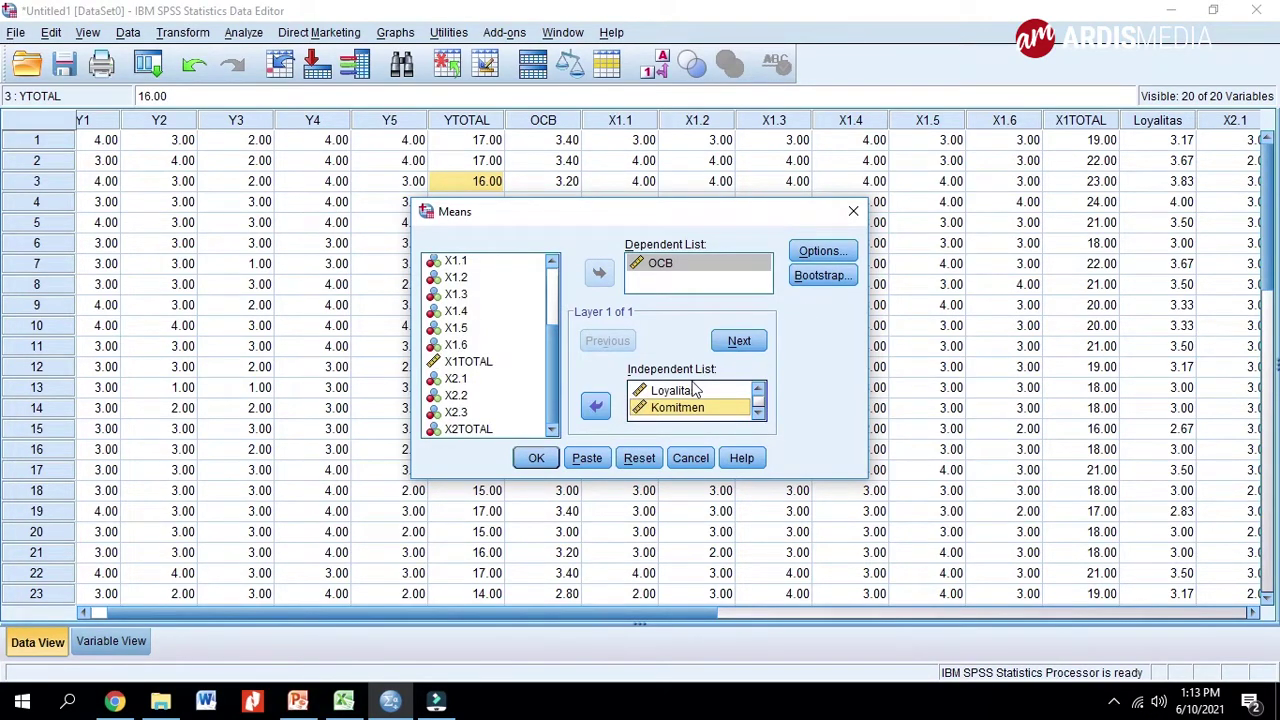
- Enable the test for linearity in the Means options and run the analysis
click(817, 253)
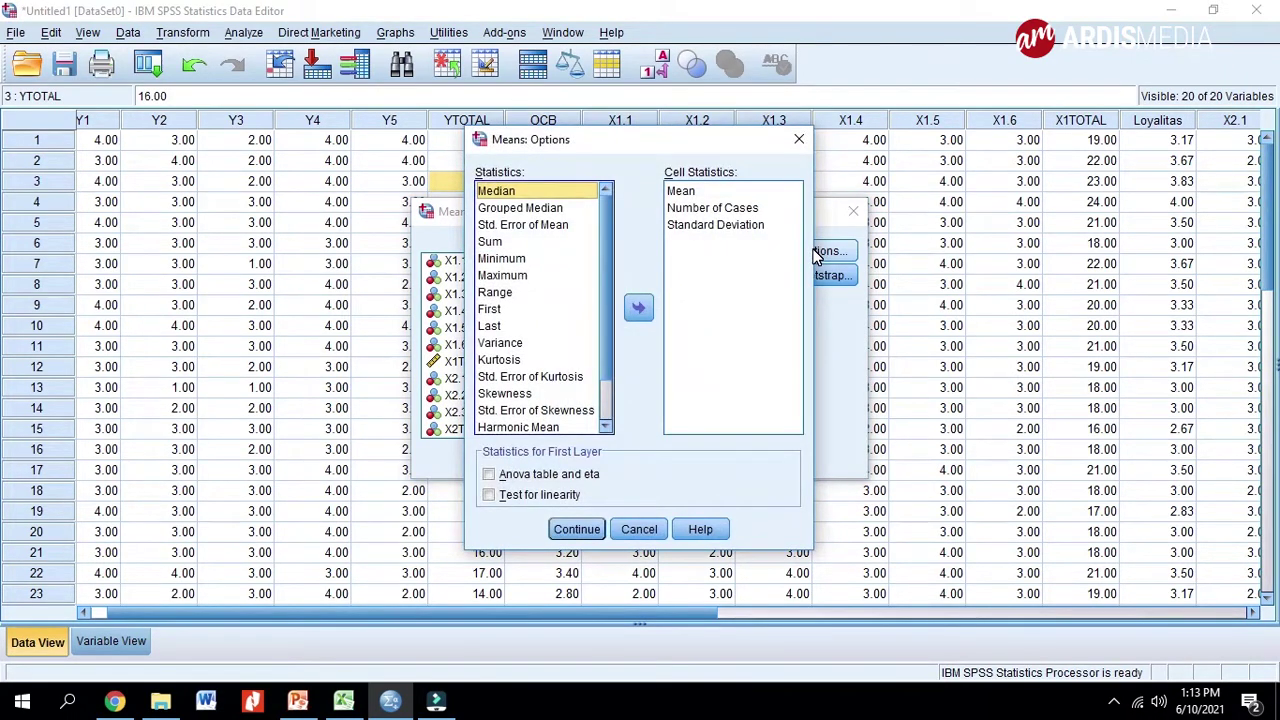
click(488, 496)
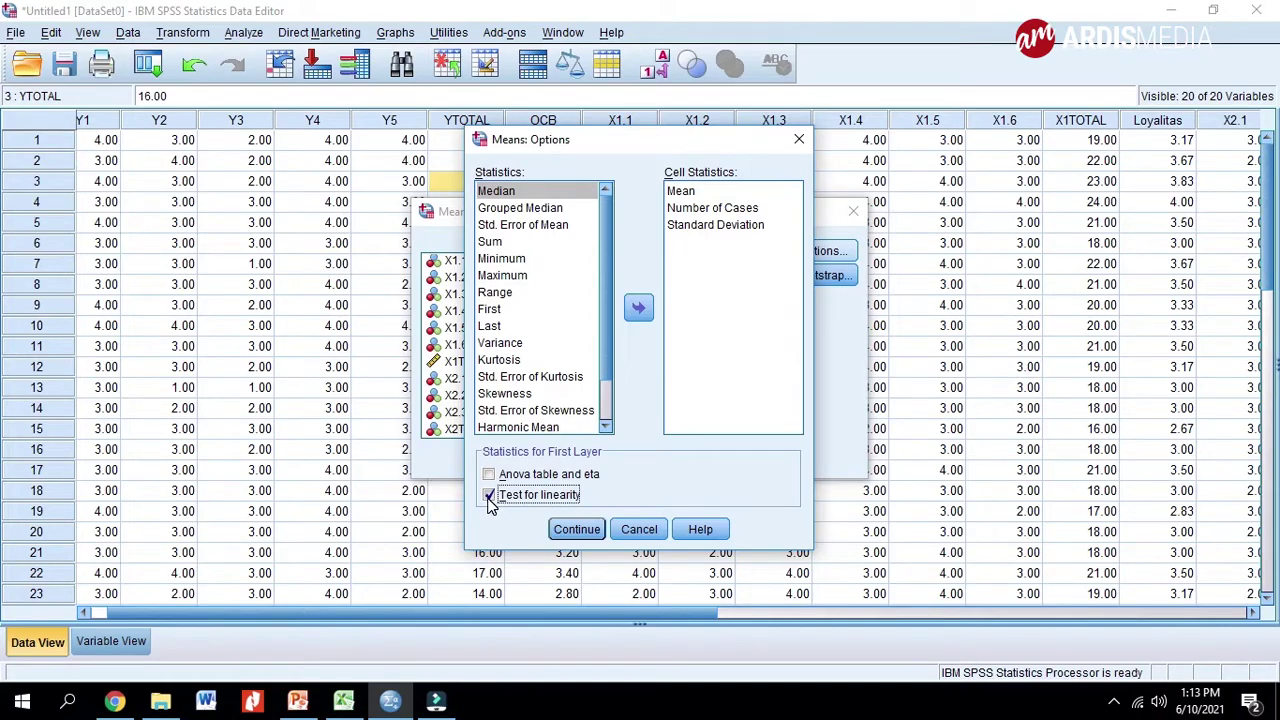
click(572, 531)
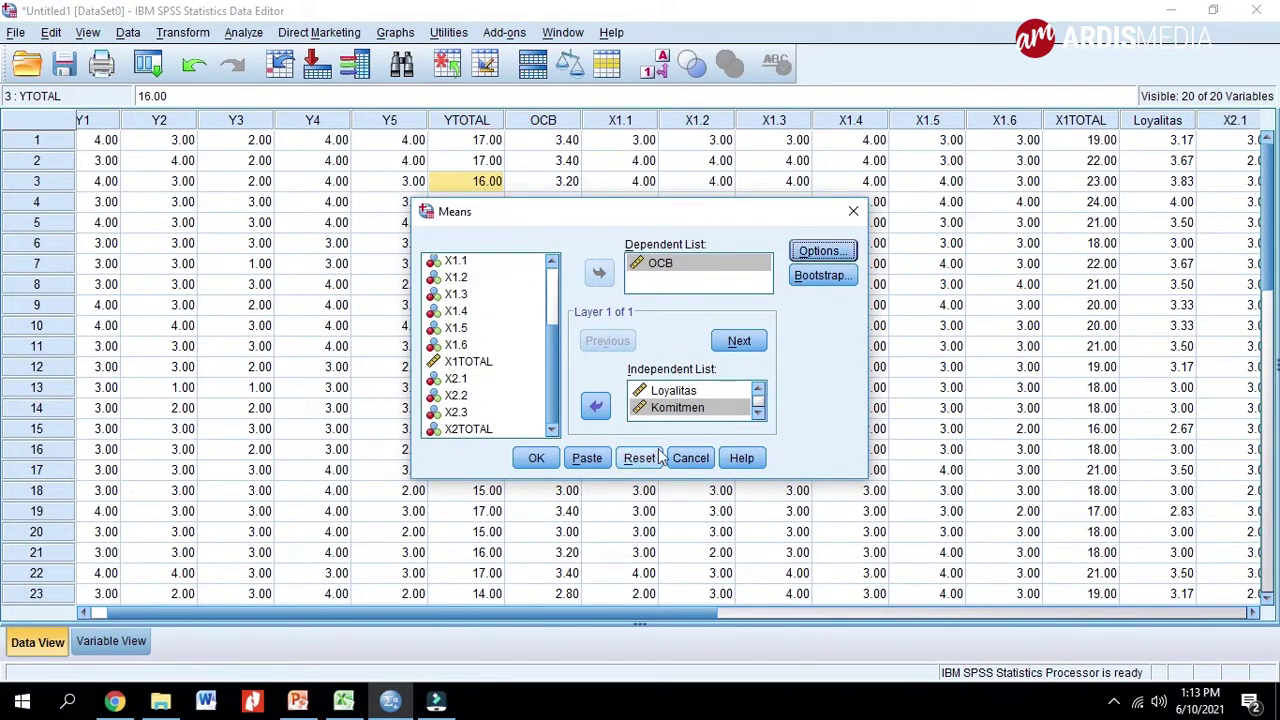
click(536, 458)
- Examine the OCB * Loyalitas output, especially the Deviation from Linearity significance in its ANOVA table
scroll(1037, 243, up, 10)
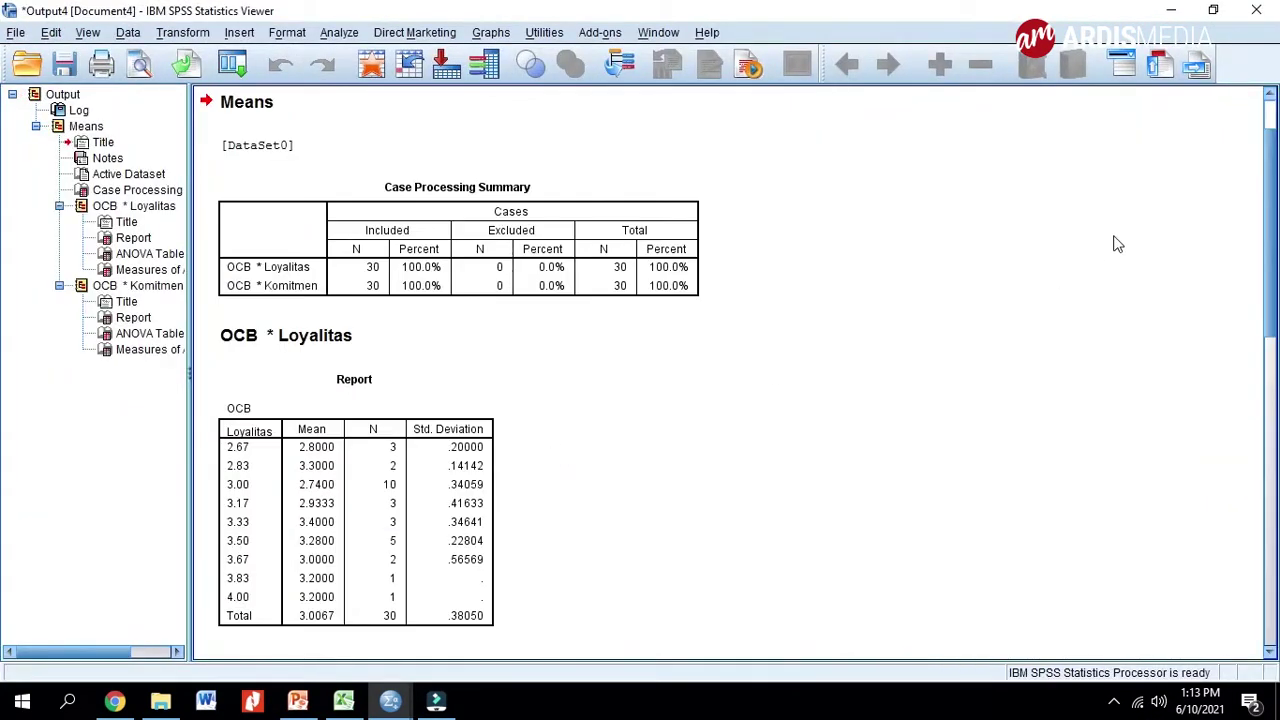
scroll(686, 363, down, 3)
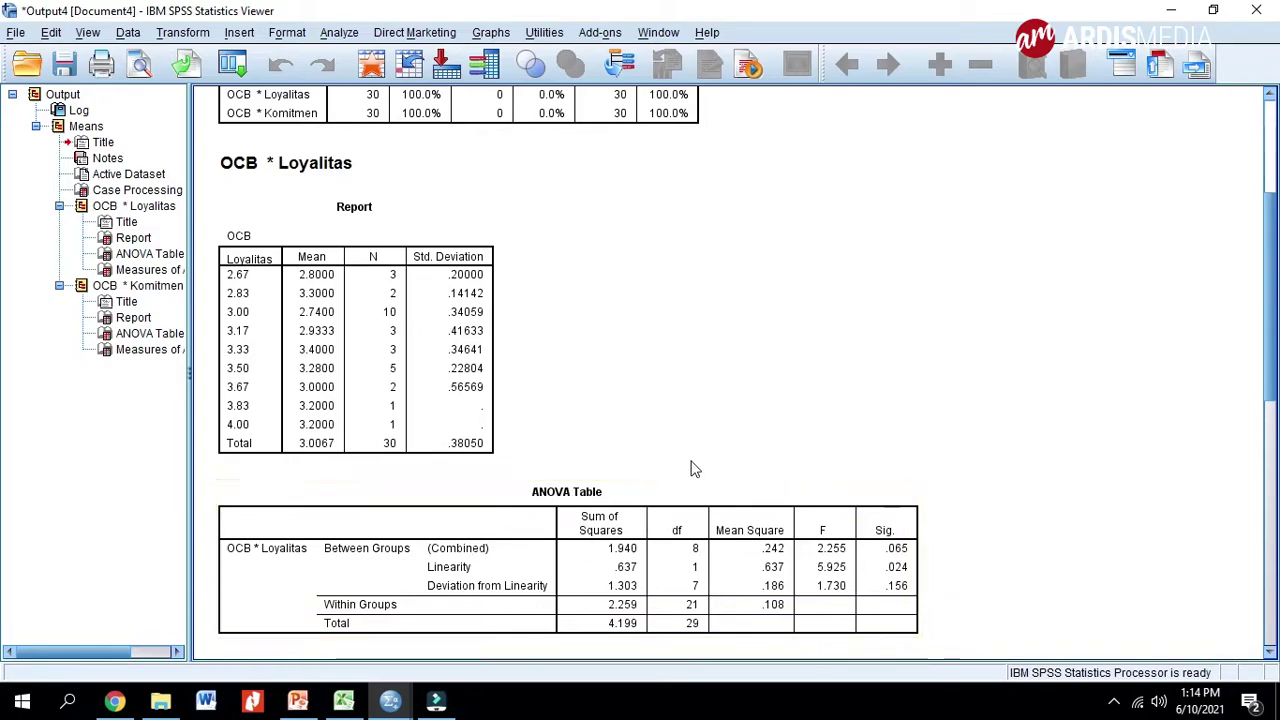
key(Down)
key(Down)
key(Down)
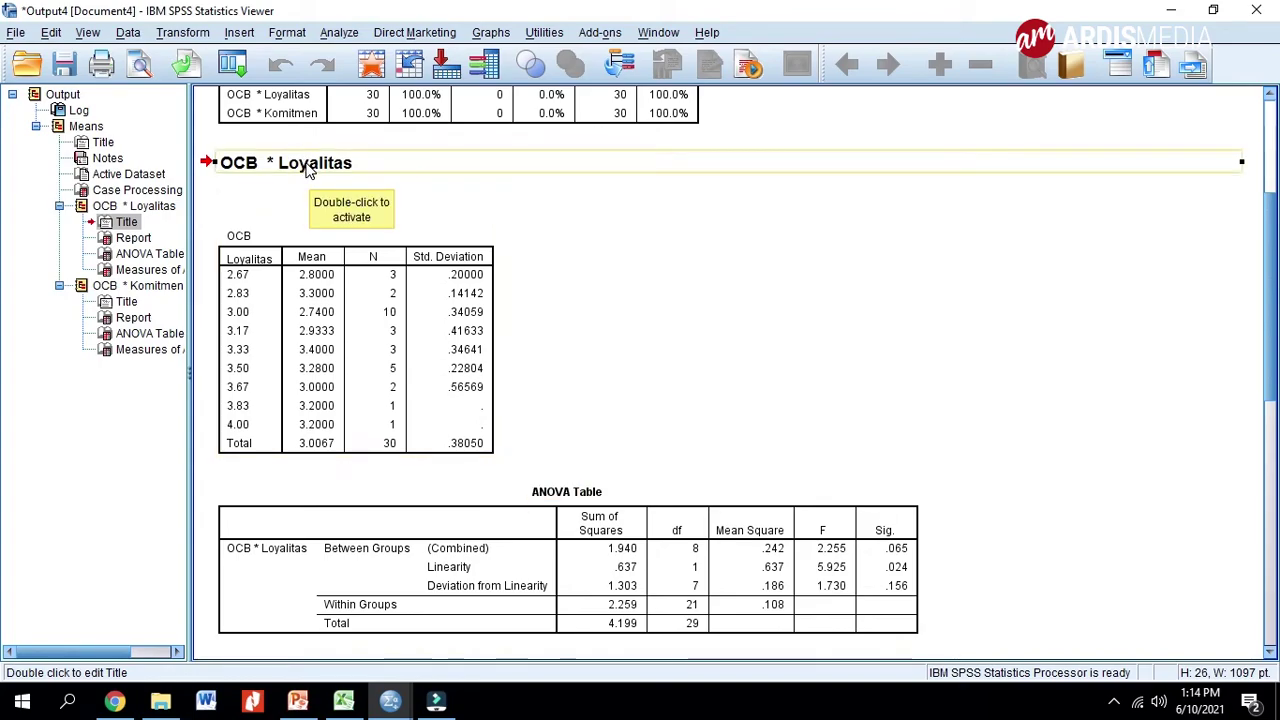
click(250, 168)
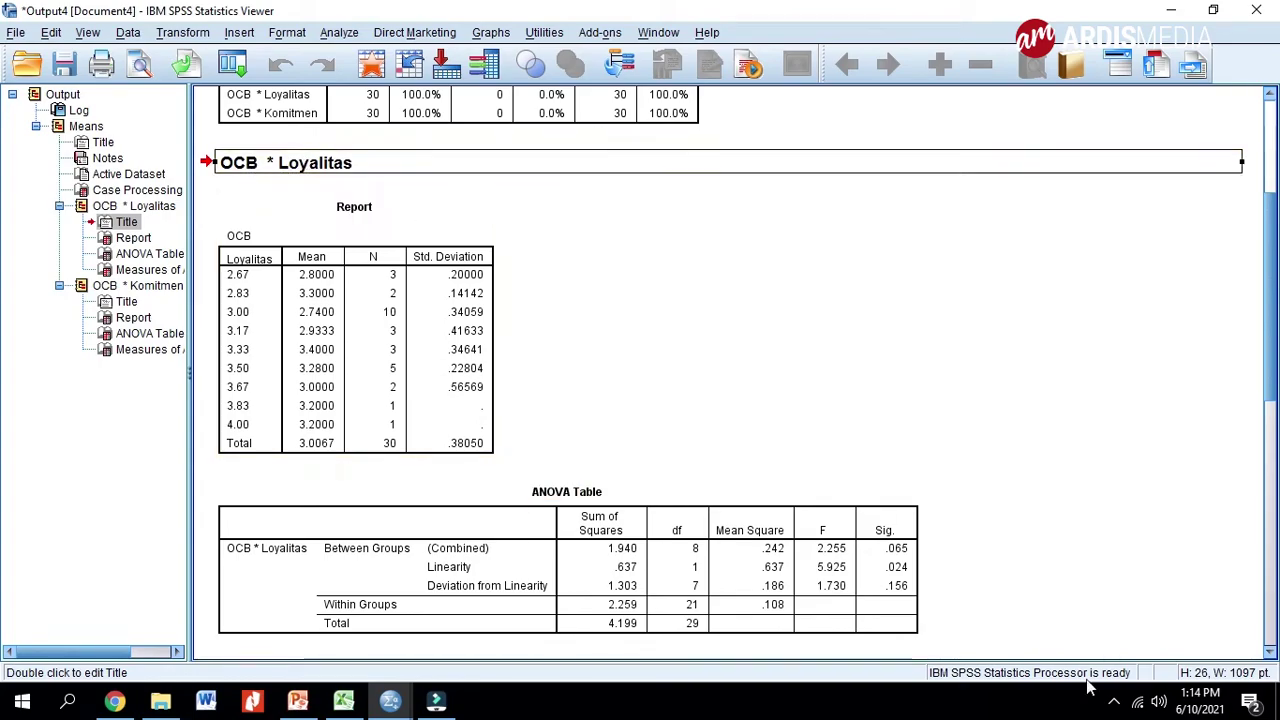
click(855, 610)
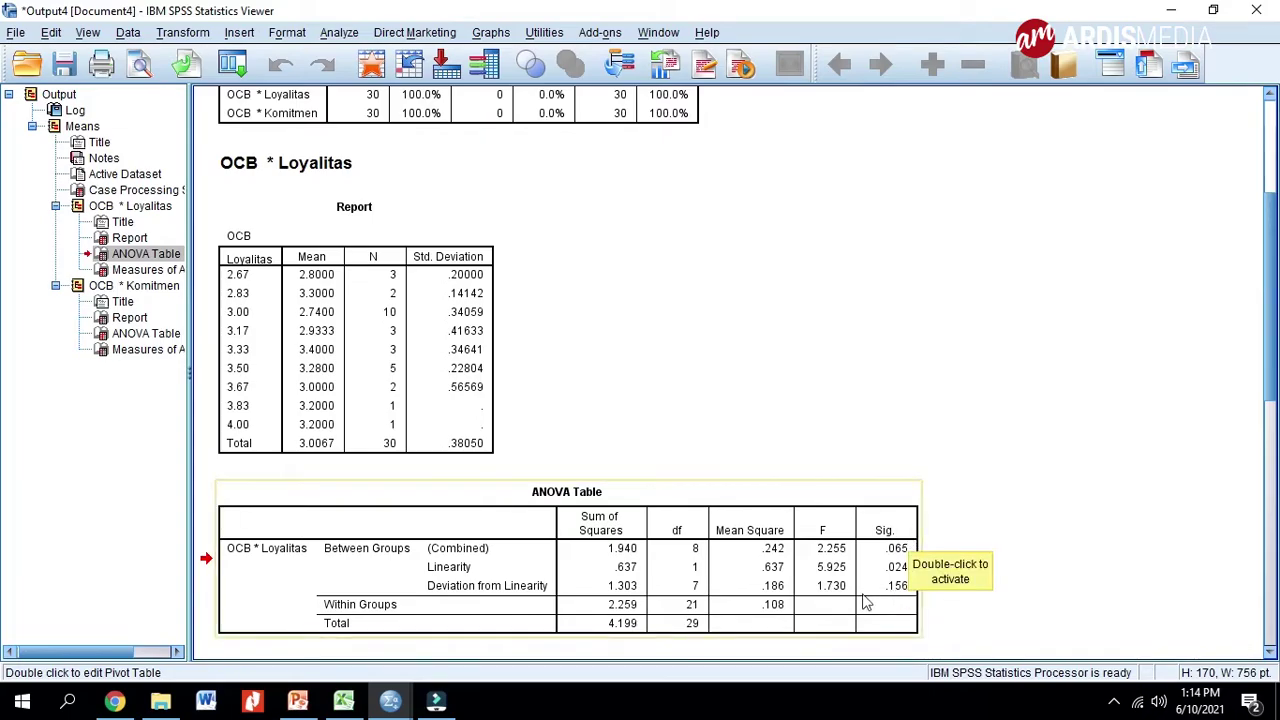
- Compare the Deviation from Linearity significance of the OCB * Komitmen ANOVA table with that of OCB * Loyalitas
scroll(750, 570, down, 10)
scroll(629, 540, up, 1)
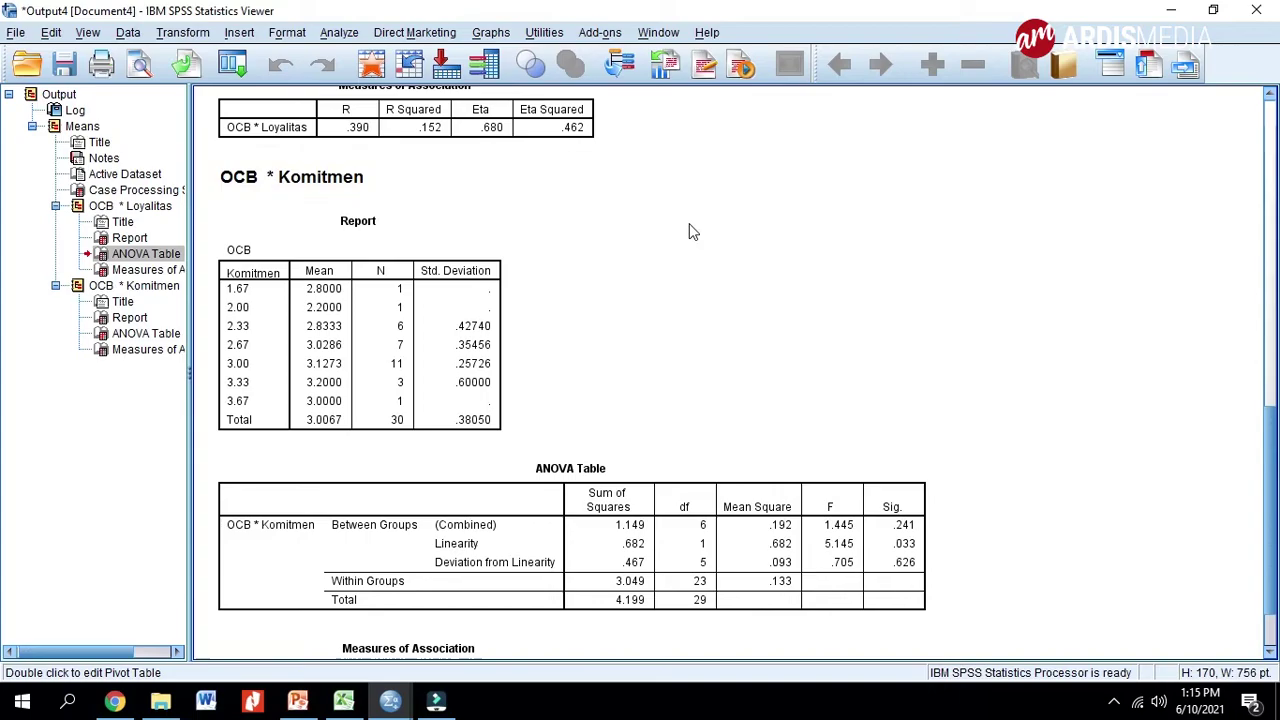
click(905, 567)
scroll(900, 560, up, 5)
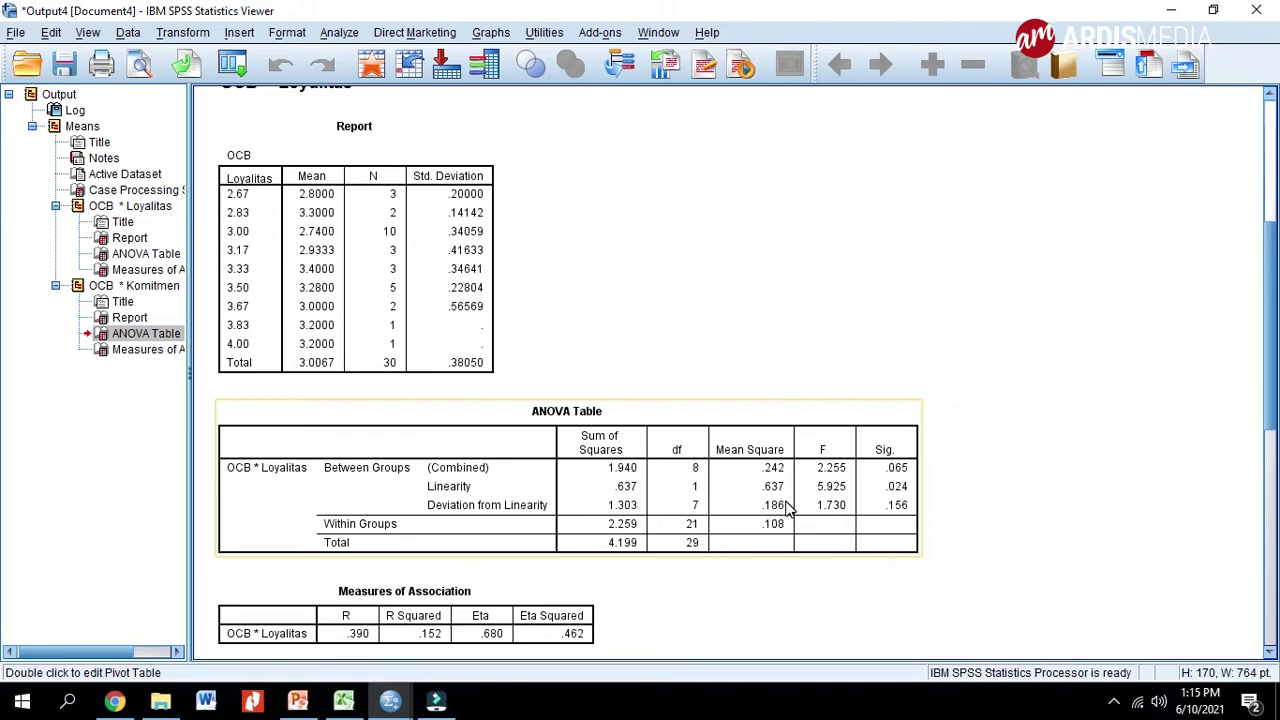
click(890, 512)
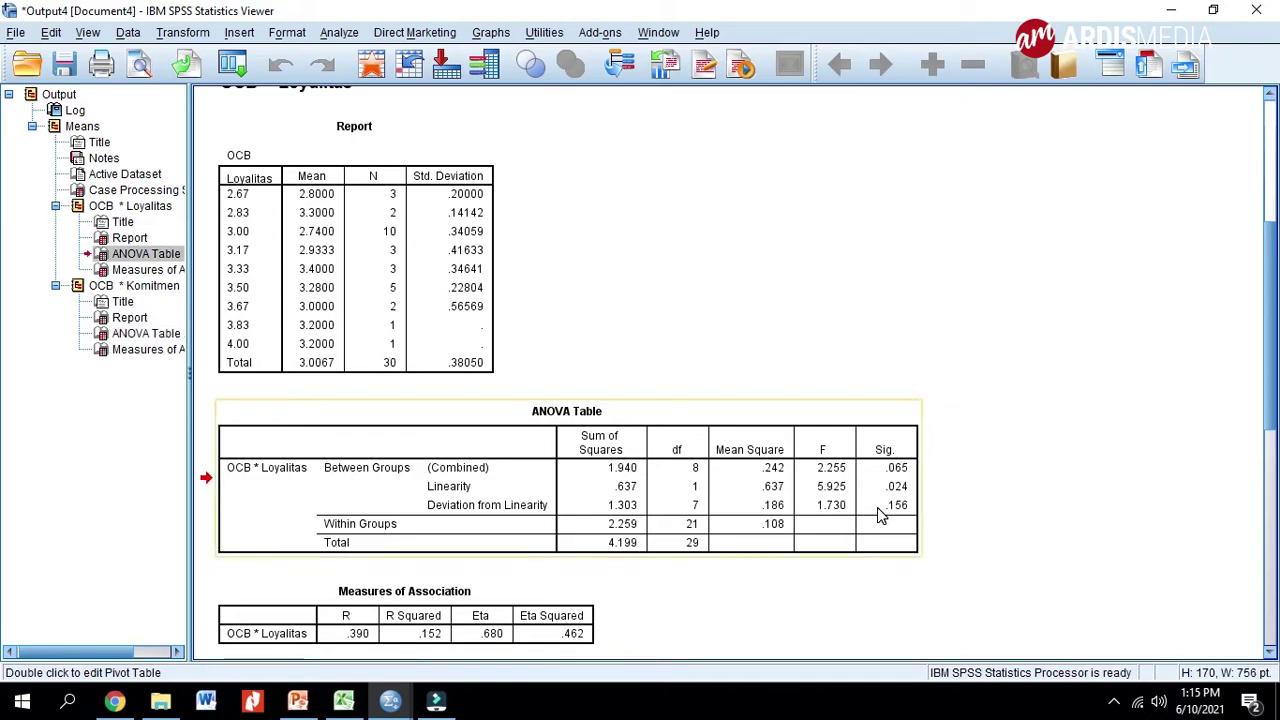
scroll(600, 300, up, 2)
click(316, 170)
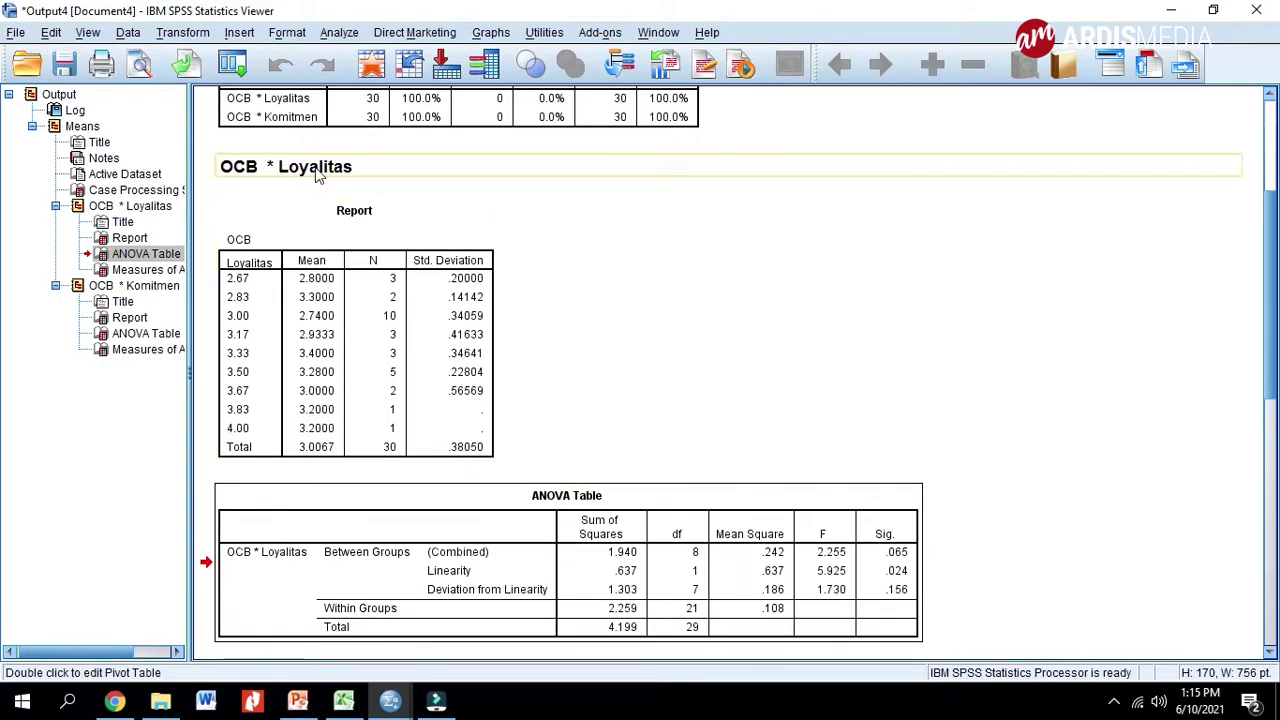
- Examine the OCB * Komitmen section and the significance column of its ANOVA table
key(Down)
key(Down)
key(Down)
key(Down)
key(Down)
key(Down)
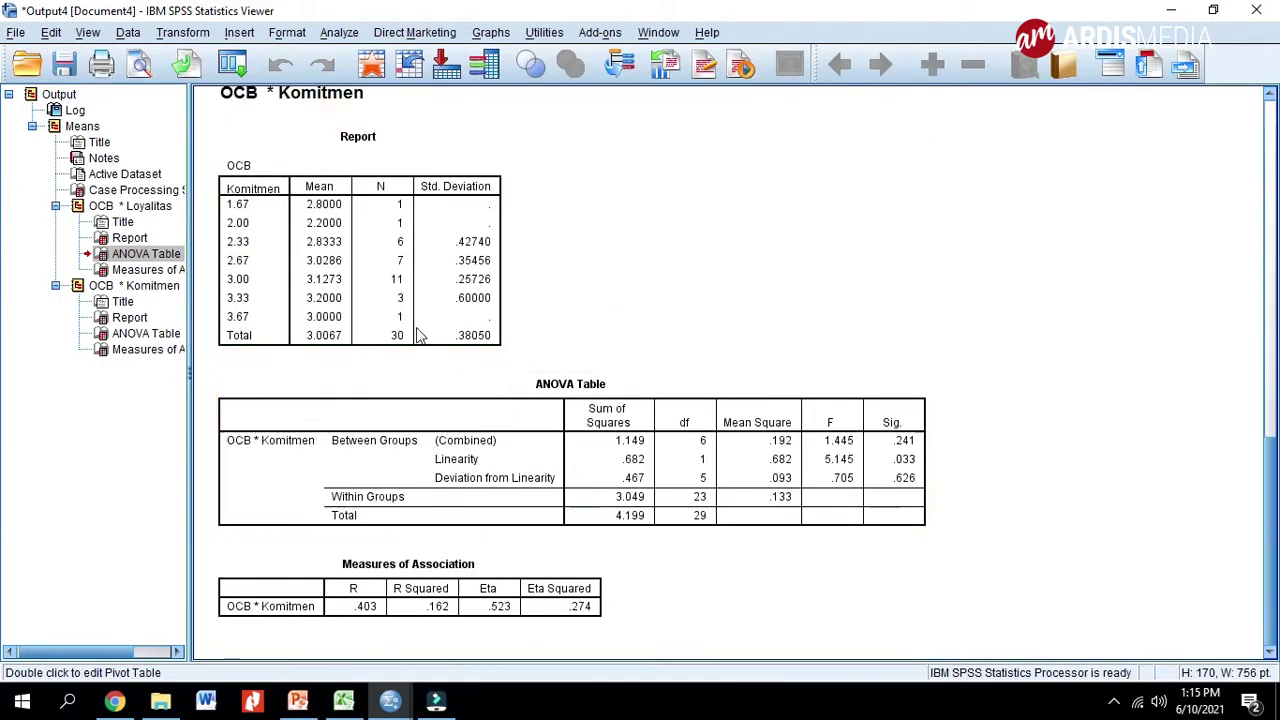
scroll(400, 300, up, 2)
click(325, 170)
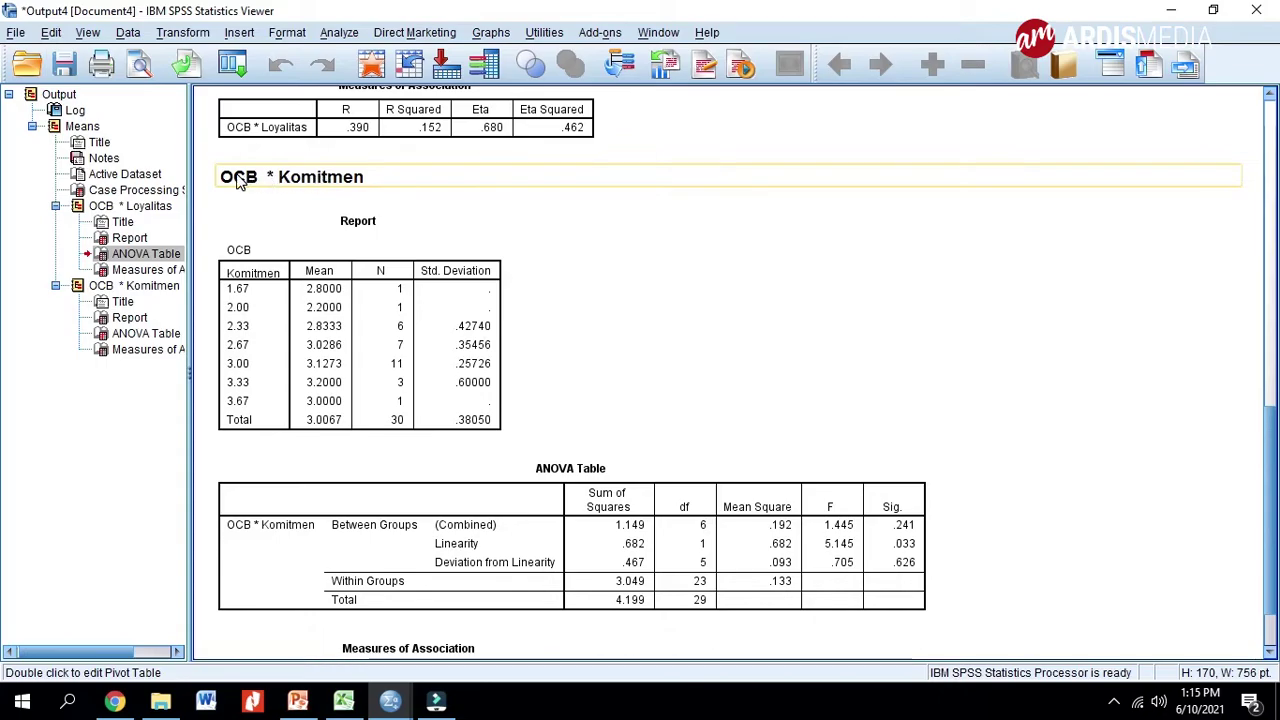
click(698, 493)
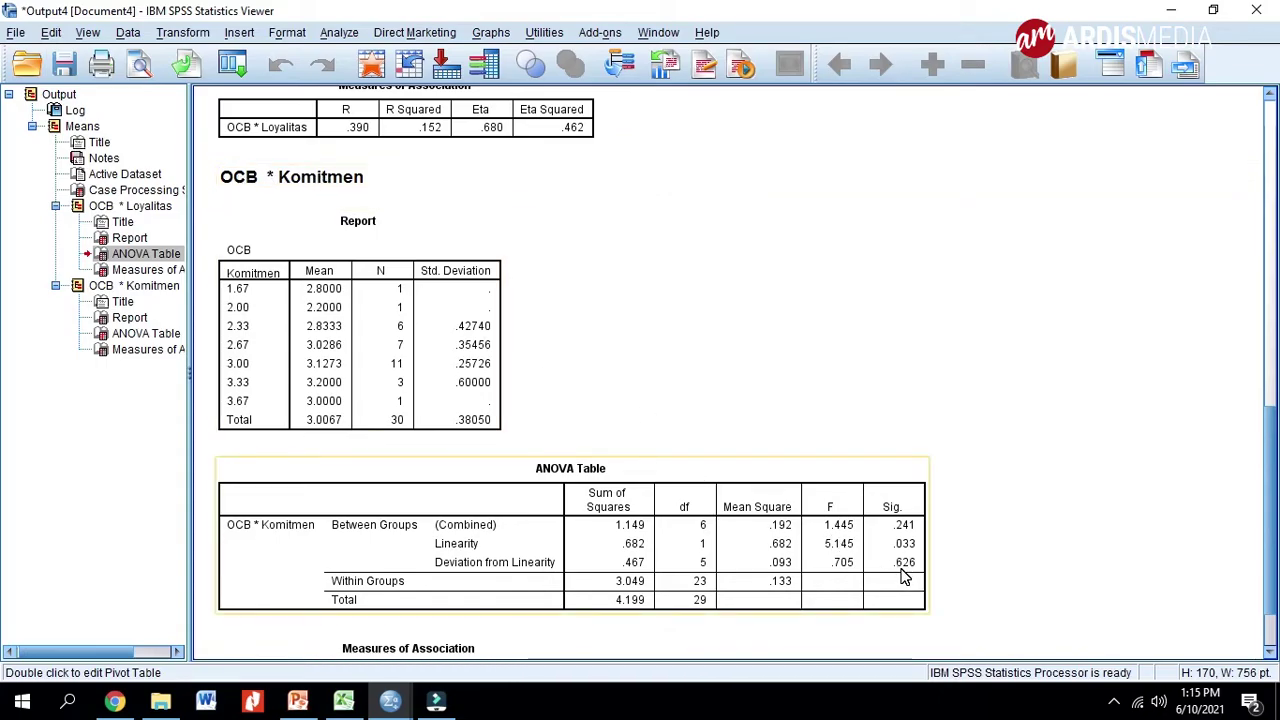
- Review the Loyalitas linearity results again and look over the output down to the Komitmen section
scroll(903, 571, up, 8)
double_click(853, 353)
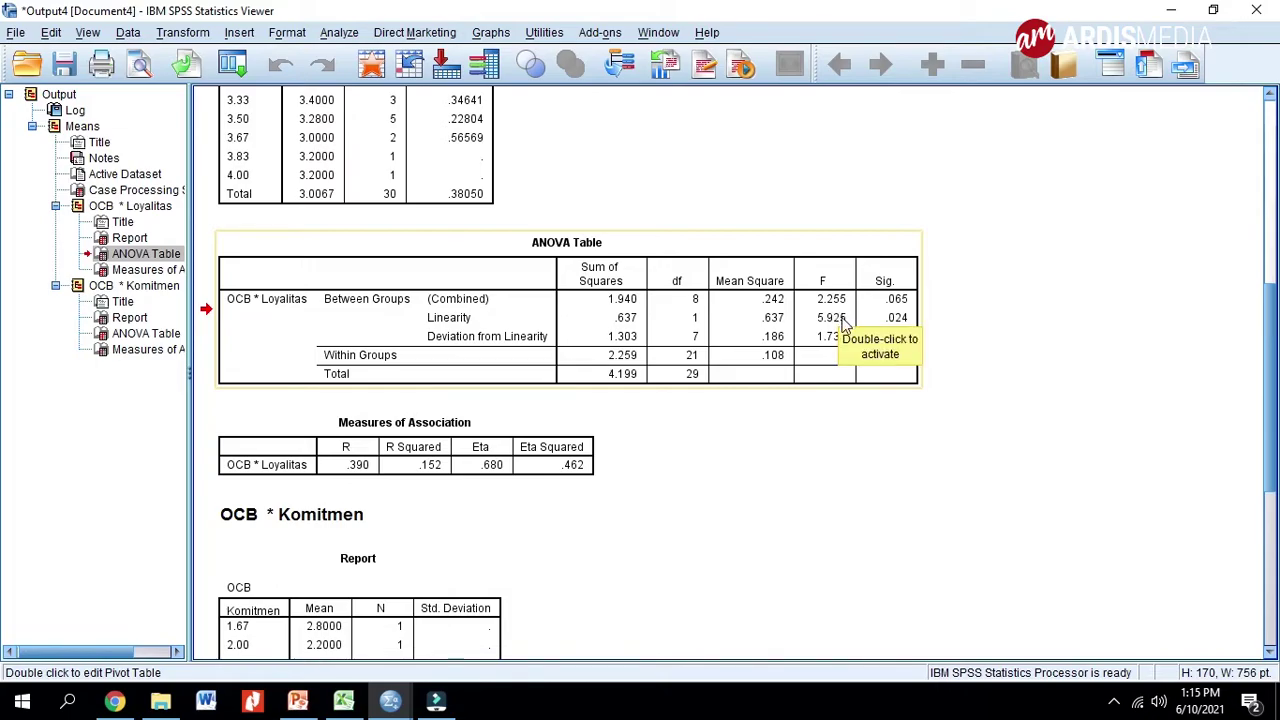
scroll(850, 343, up, 3)
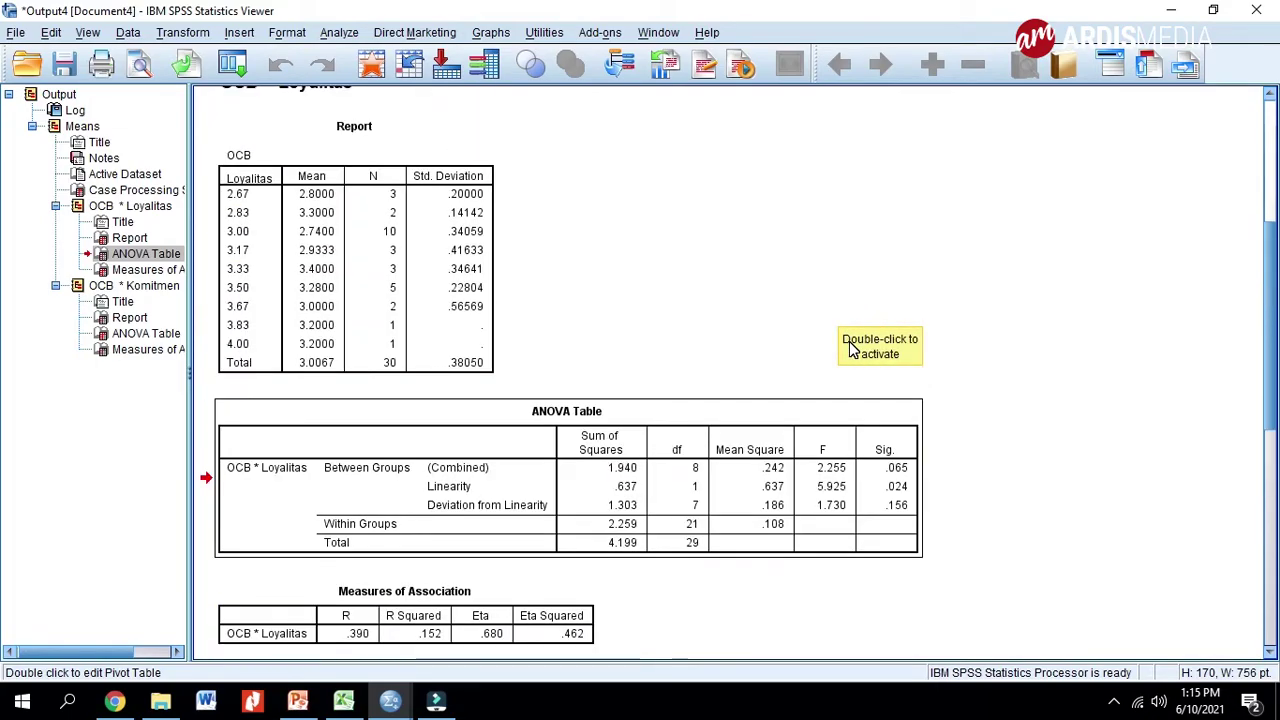
scroll(852, 345, down, 2)
scroll(838, 430, down, 3)
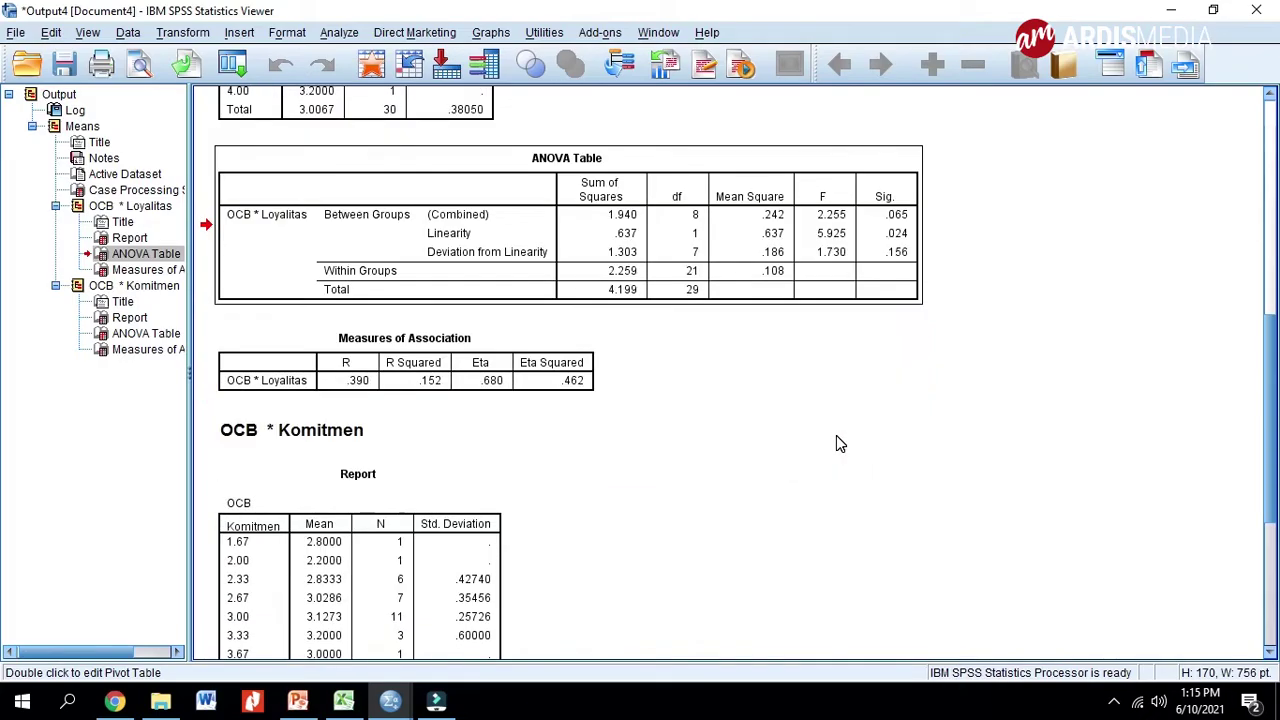
scroll(838, 443, down, 3)
scroll(838, 443, up, 3)
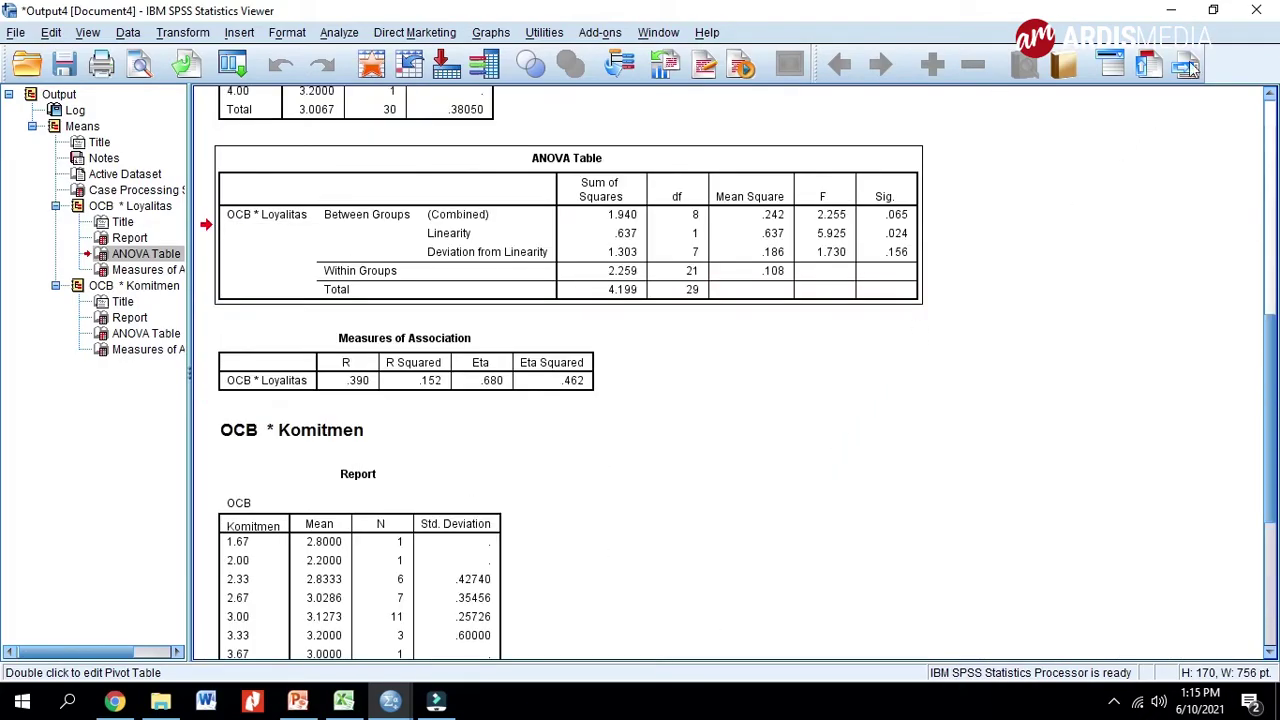
- Shrink the output window and switch to PowerPoint to show the Uji Linieritas slide of CHAPTER 5.pptx
click(1212, 9)
click(298, 700)
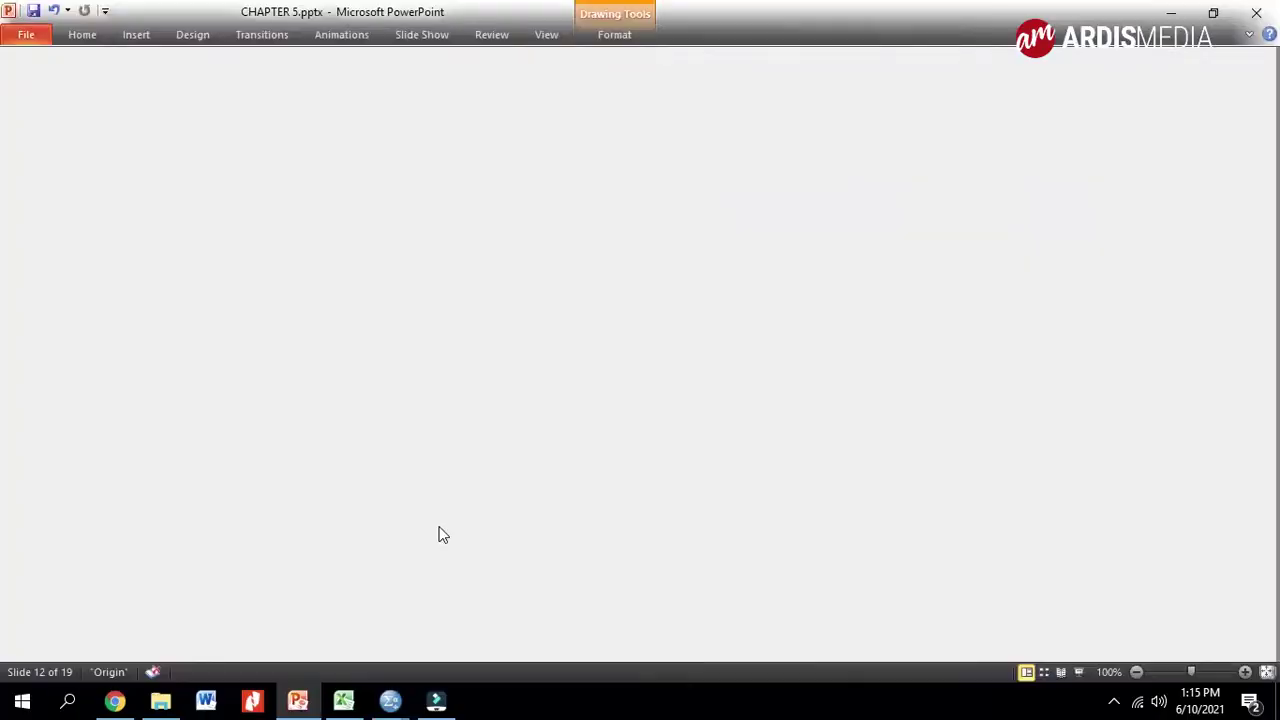
click(566, 357)
click(1026, 430)
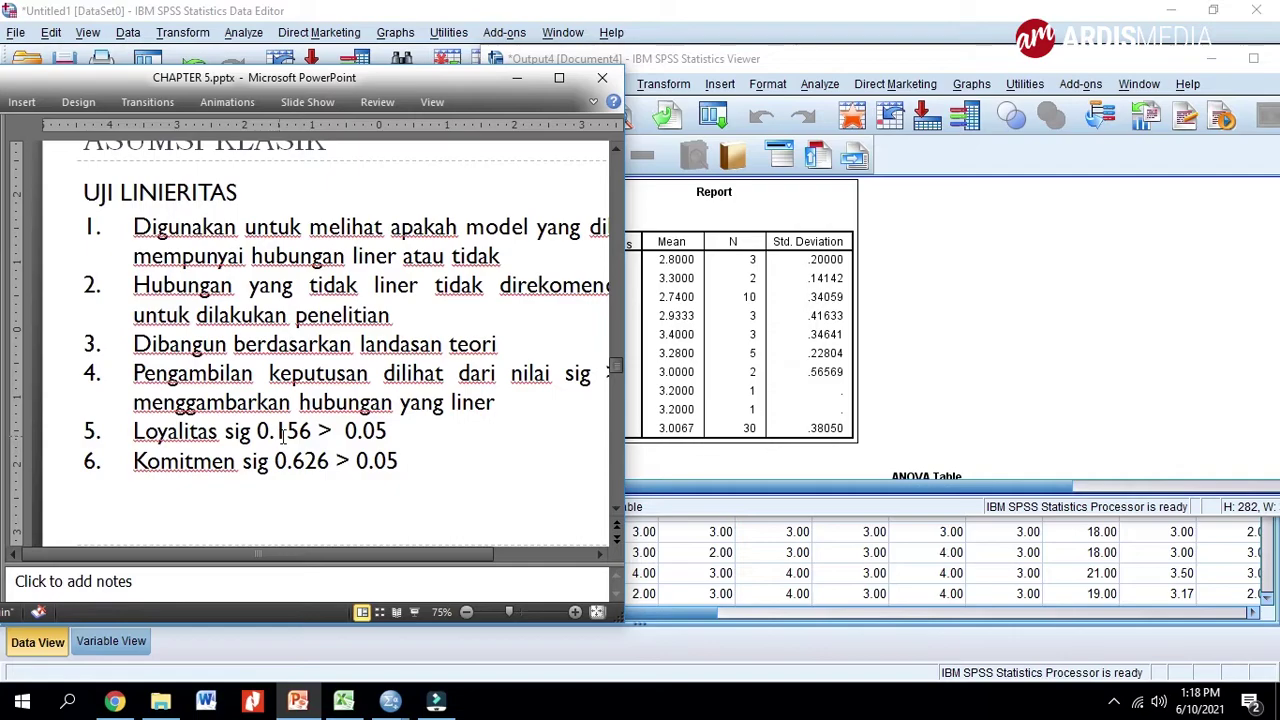
- Return to the SPSS output and check the OCB * Loyalitas ANOVA table against the significance noted on the slide
click(889, 408)
scroll(656, 362, up, 3)
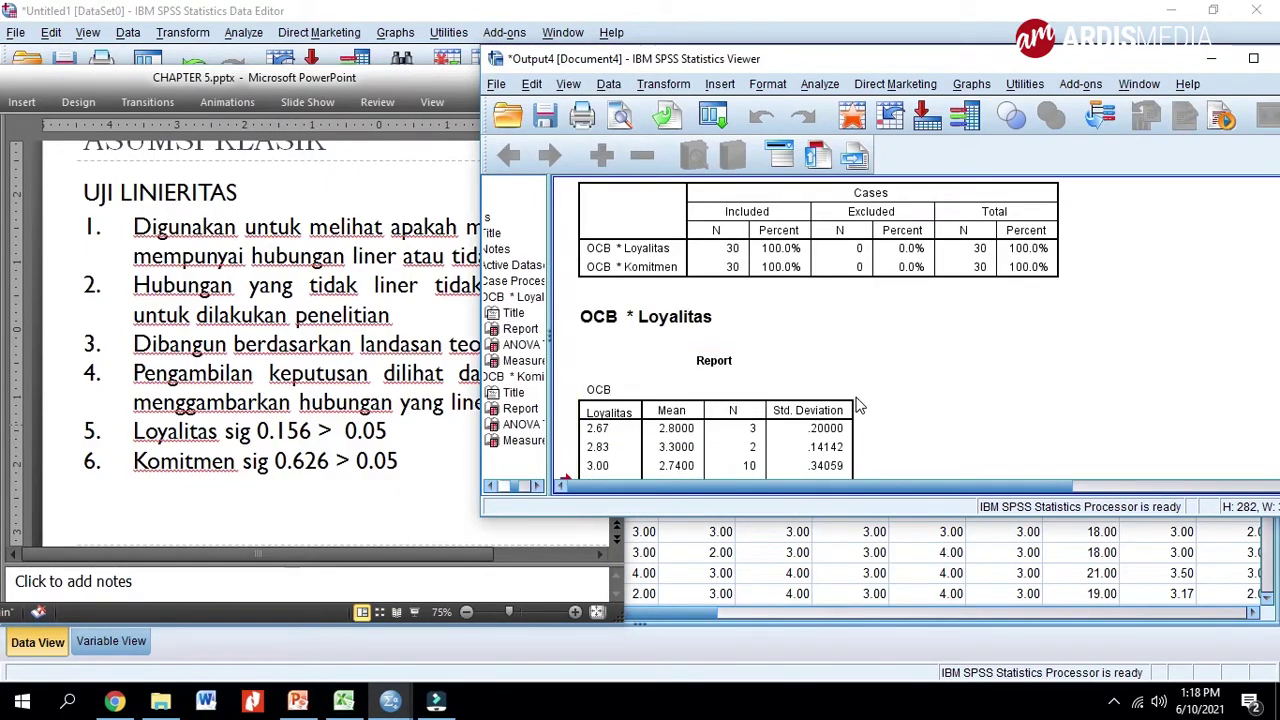
scroll(870, 410, down, 5)
scroll(903, 440, down, 3)
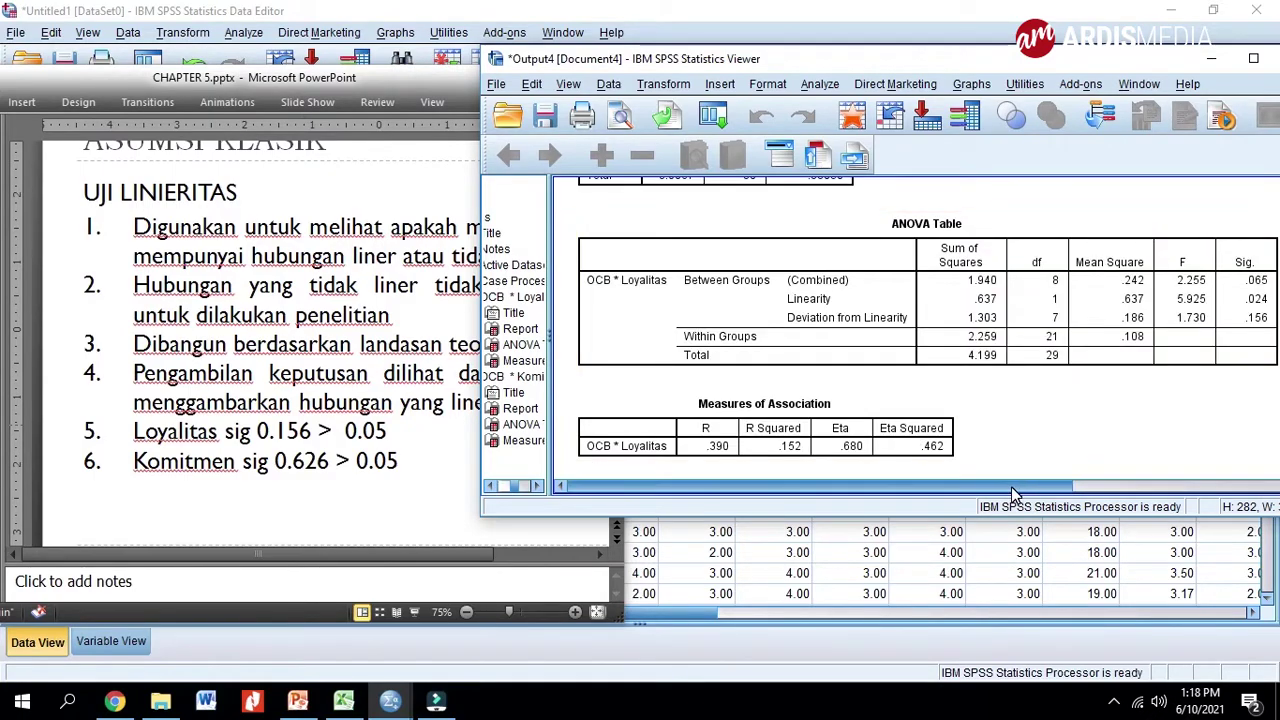
- Check the Deviation from Linearity significance in the OCB * Loyalitas ANOVA table and in the OCB * Komitmen ANOVA table
scroll(1100, 380, right, 2)
click(1163, 345)
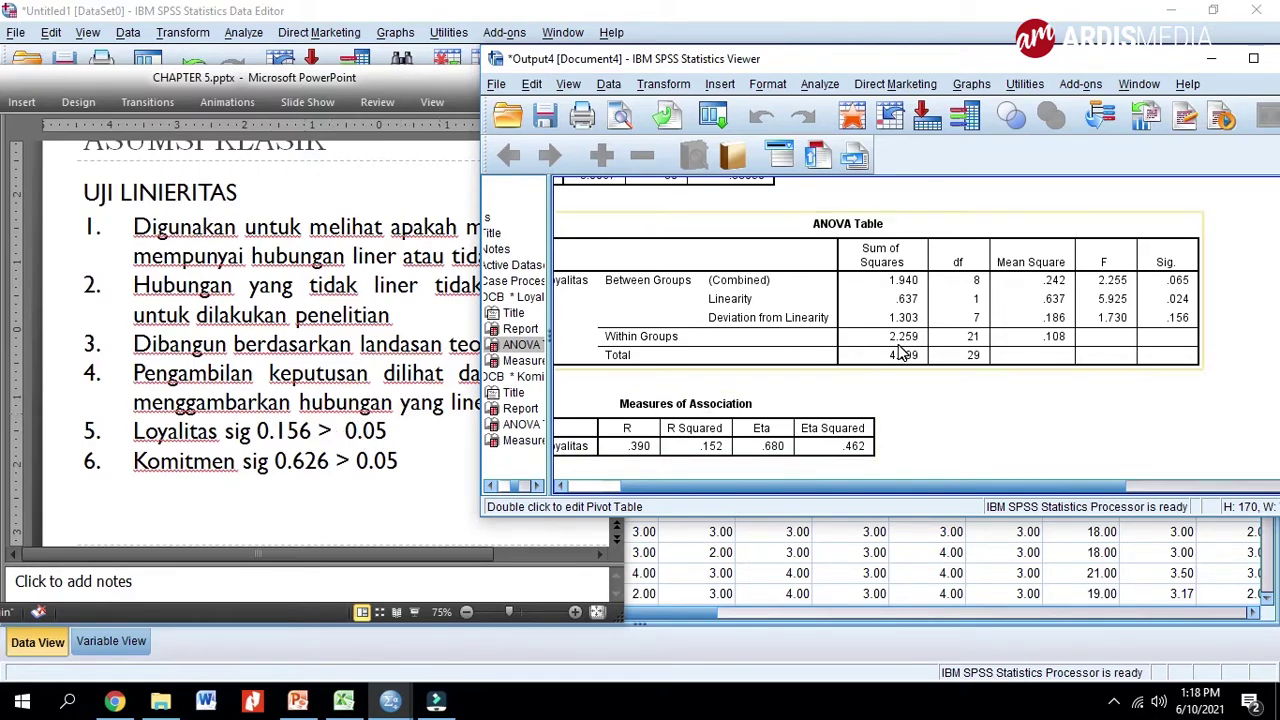
scroll(893, 358, down, 5)
scroll(893, 370, down, 2)
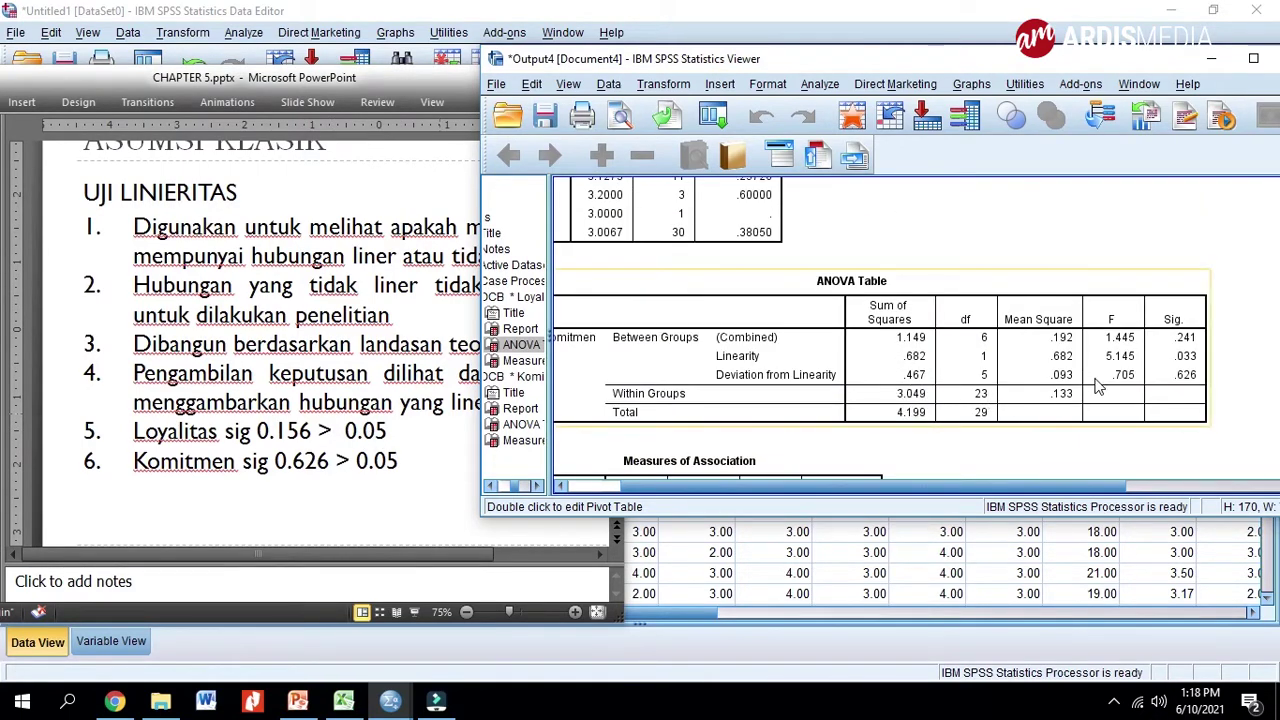
drag(953, 489, 903, 489)
scroll(893, 372, up, 2)
scroll(893, 372, up, 3)
scroll(981, 388, down, 4)
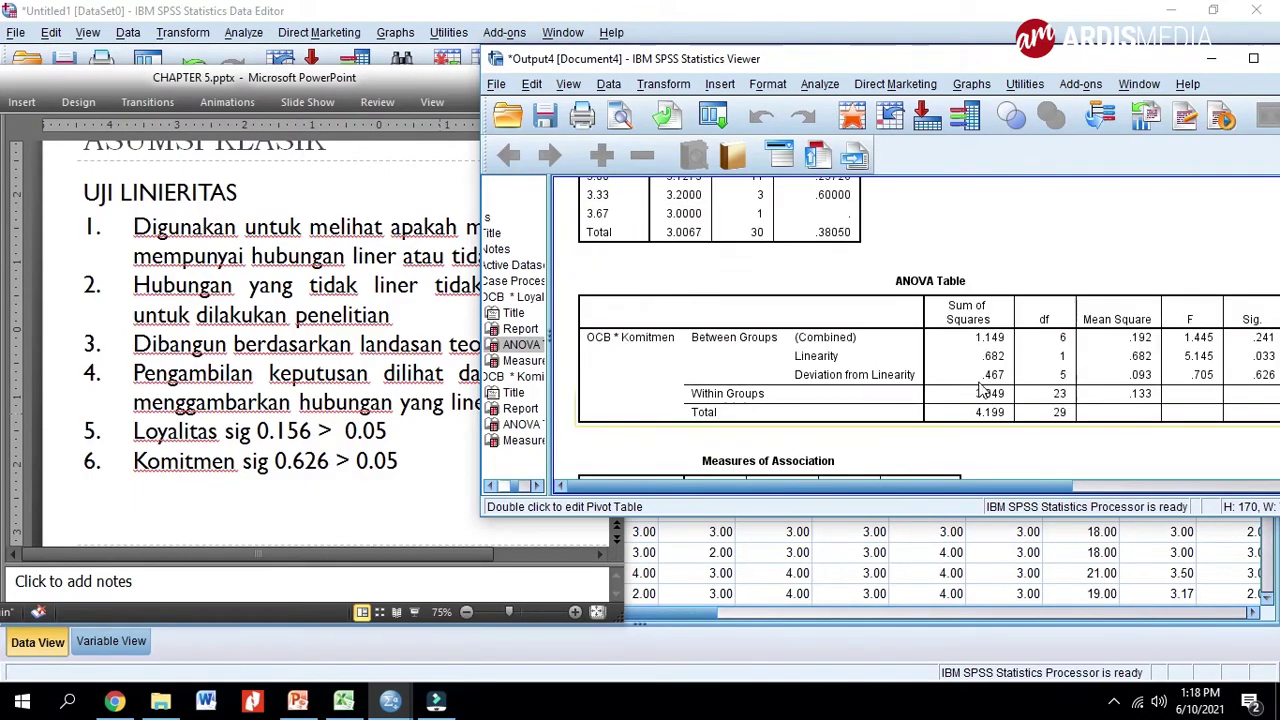
scroll(1060, 395, right, 5)
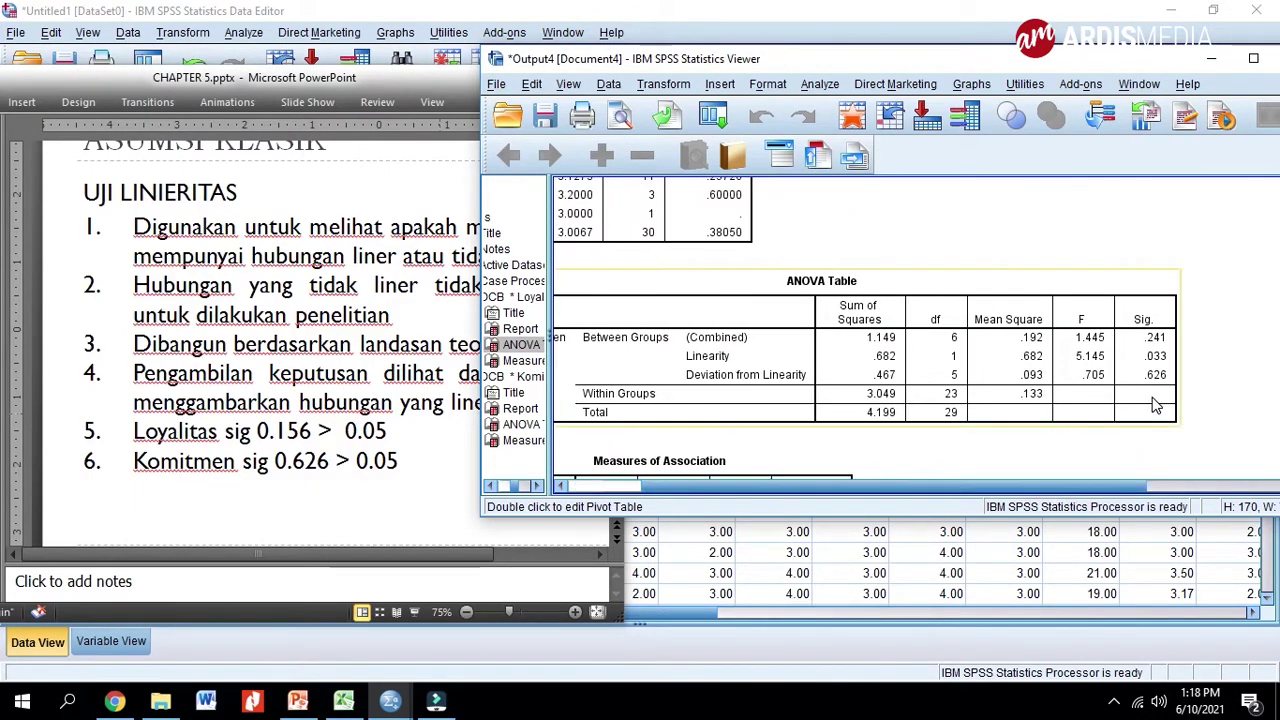
- Switch to PowerPoint and review the Komitmen and Loyalitas significance lines on the Uji Linieritas slide, placing the cursor after the Loyalitas line
click(287, 428)
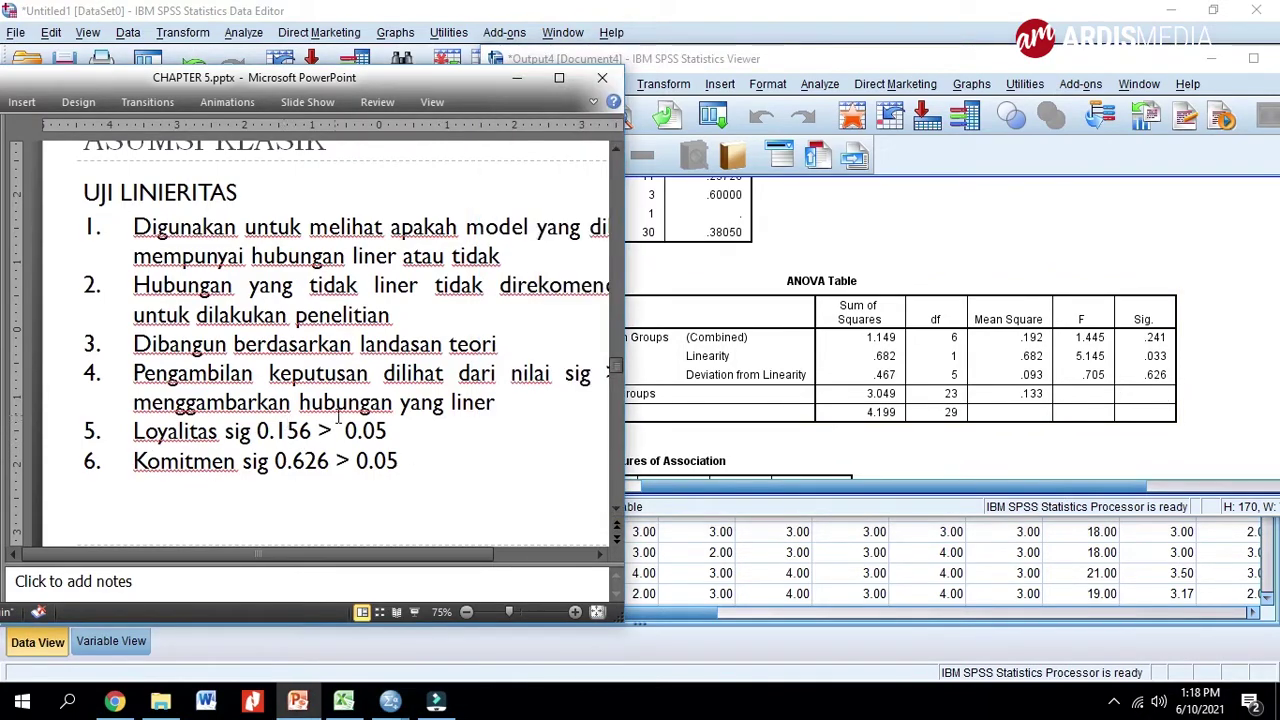
click(317, 460)
click(184, 460)
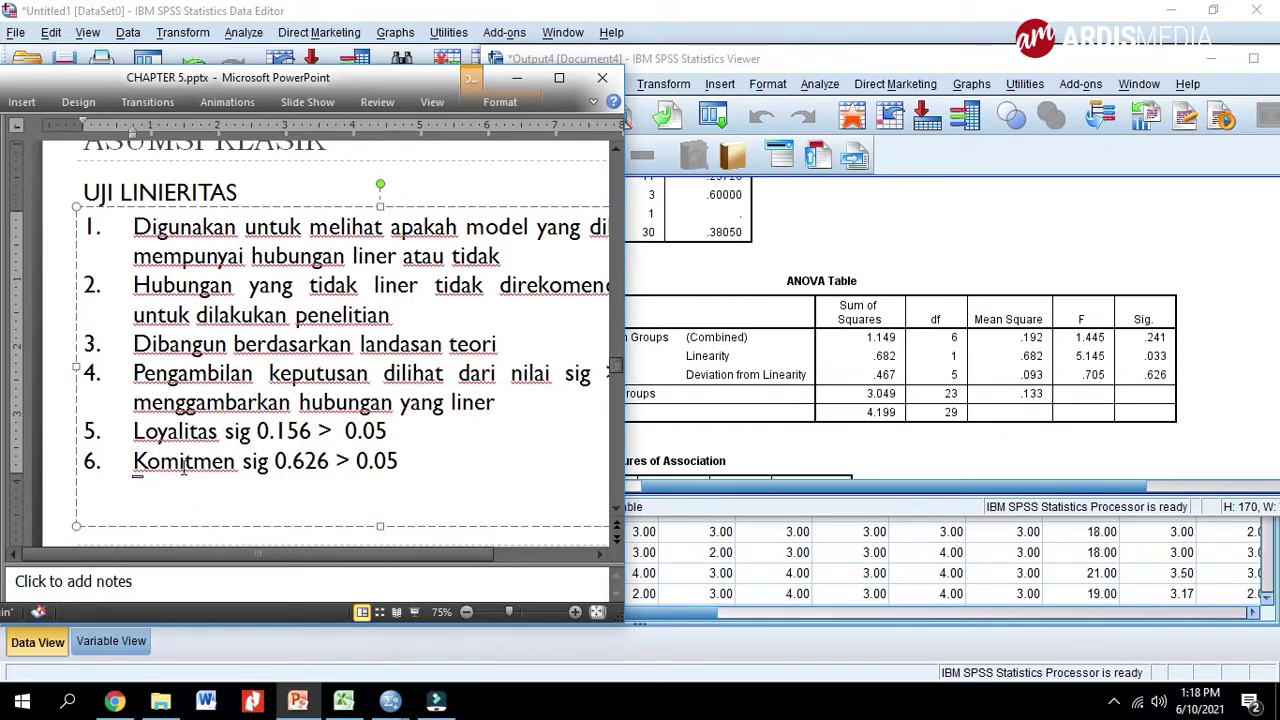
click(399, 430)
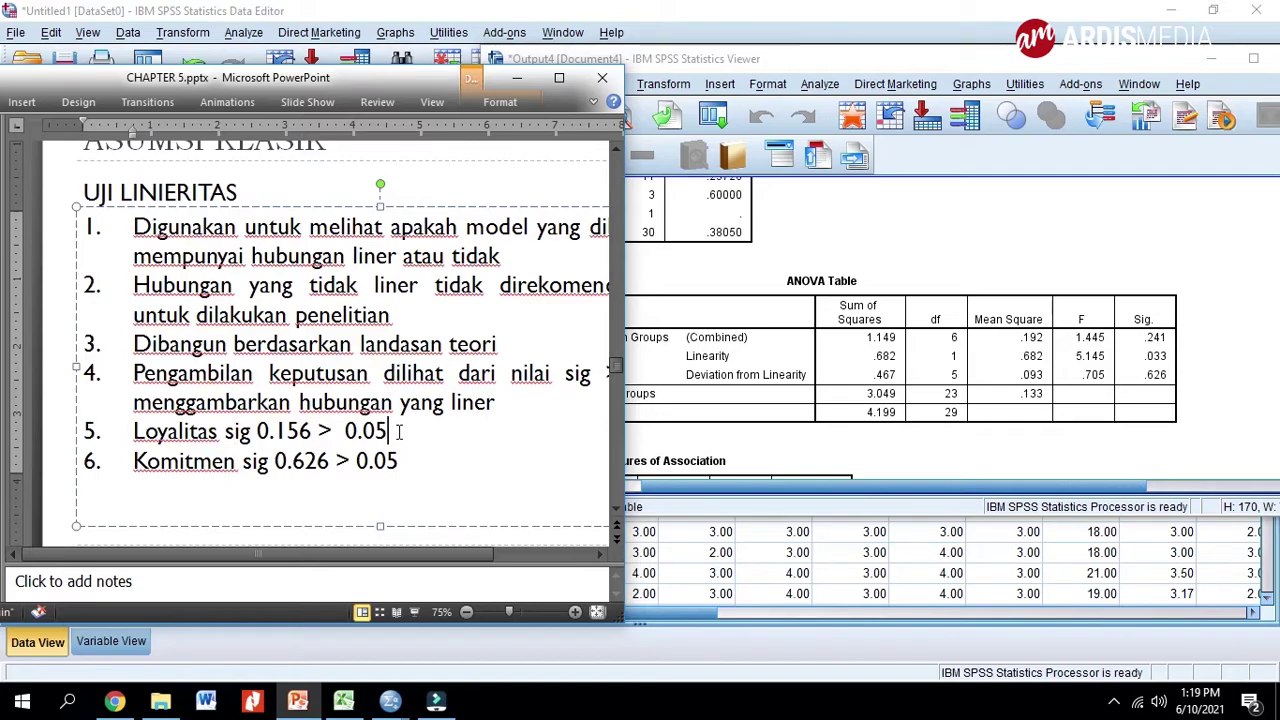